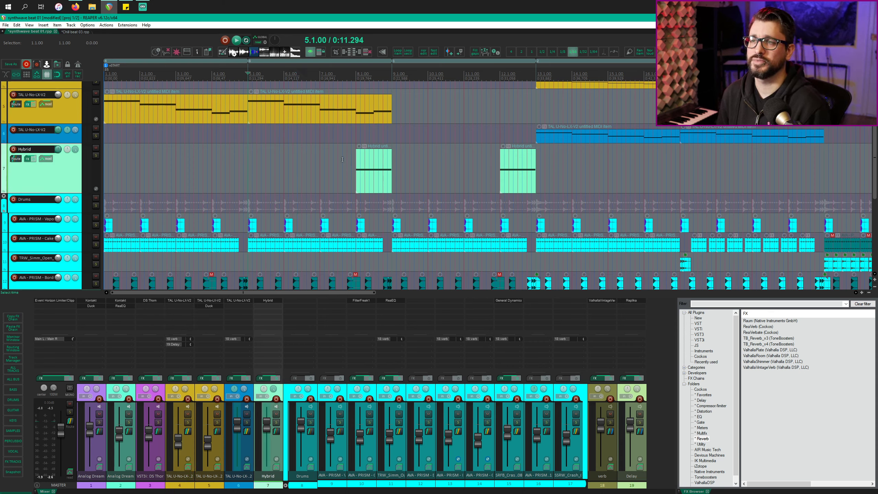
Step: Play the full mix from bar 5 through the Hybrid track's first item
click(369, 162)
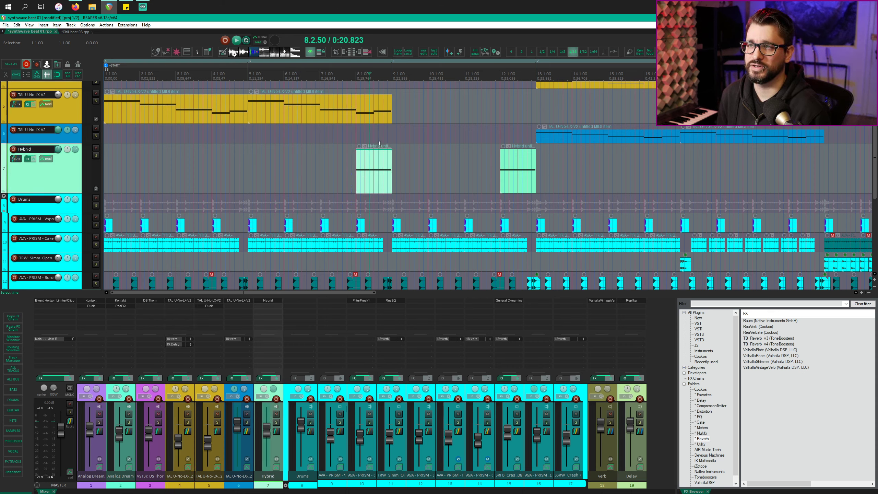
click(248, 160)
key(space)
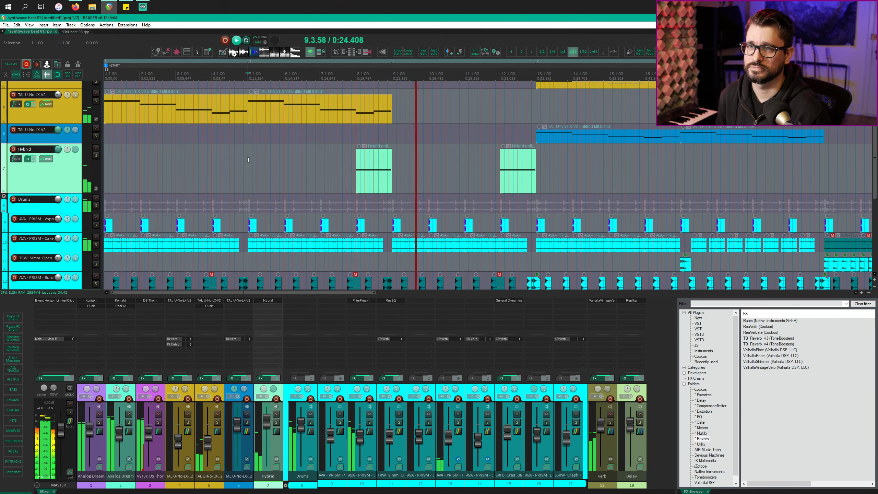
key(space)
Step: Solo the Hybrid track and play it starting shortly before its first item, at about 7.3.50
click(96, 155)
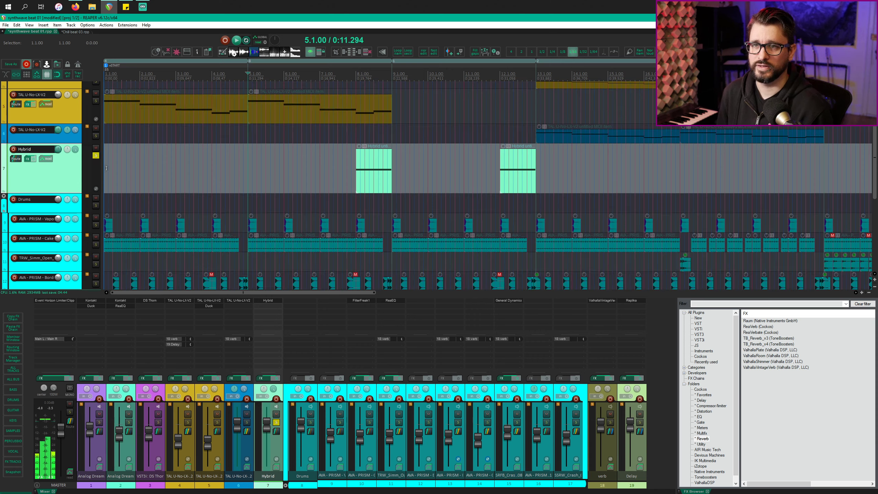
click(343, 164)
key(space)
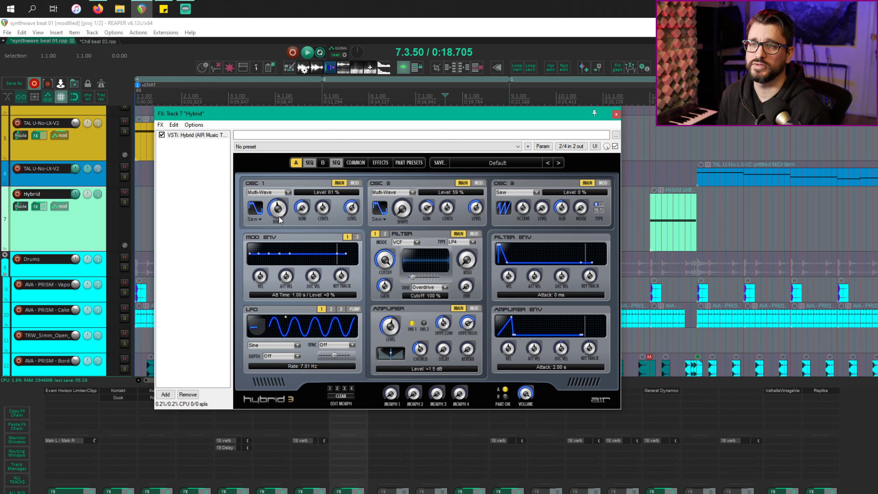
Step: Show oscillator 1's modulation settings in the Hybrid synth and record-arm the Hybrid track
click(351, 183)
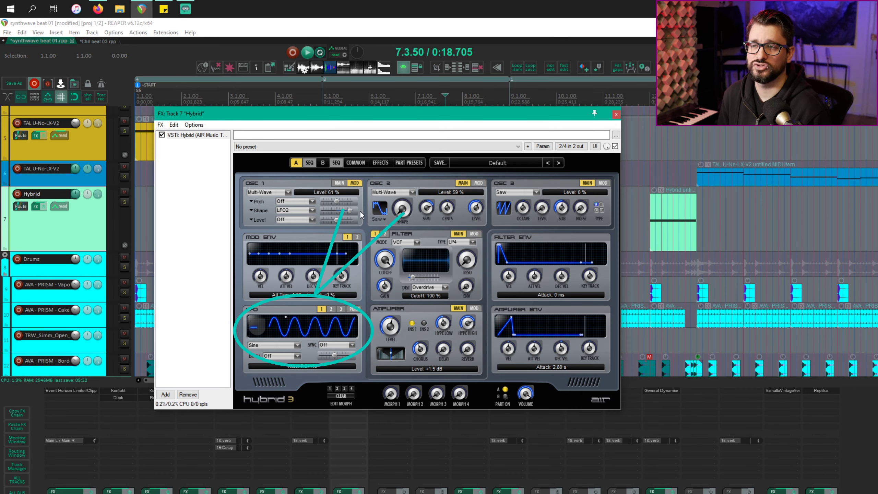
click(32, 230)
click(18, 194)
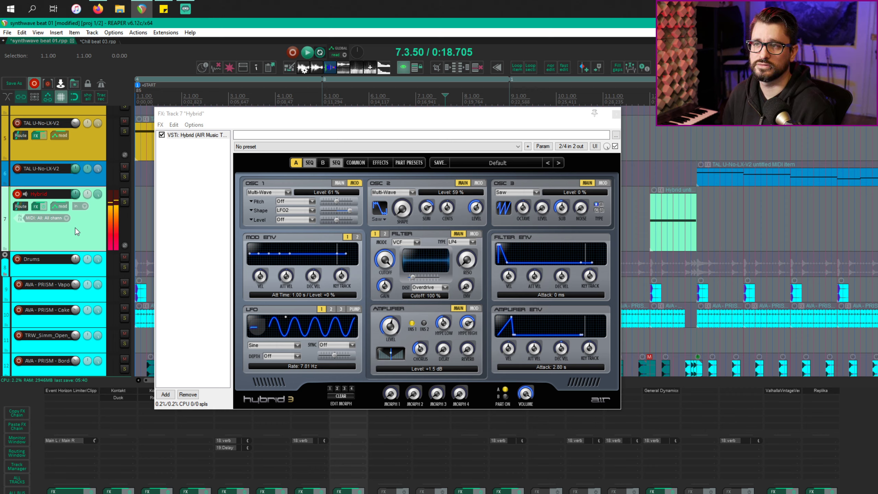
Step: Try oscillators 1 and 2 with their Shape modulation depths reset to 0%, and undo both resets
click(341, 185)
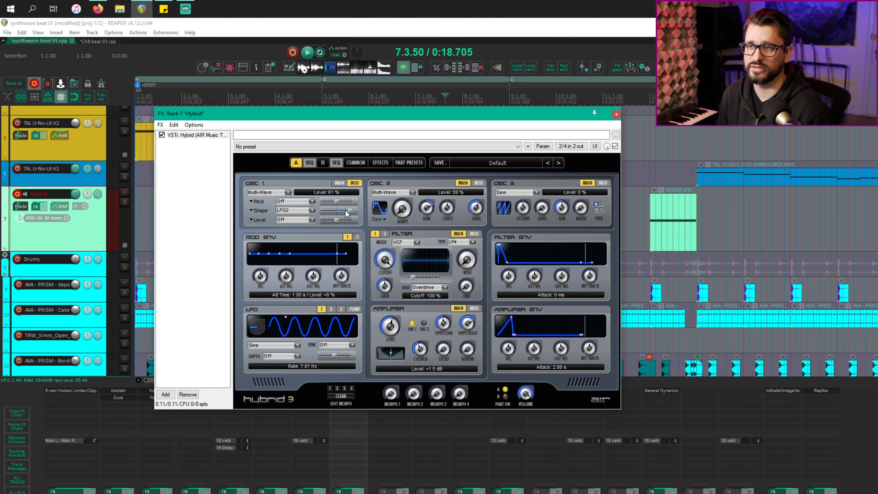
drag(346, 213, 352, 213)
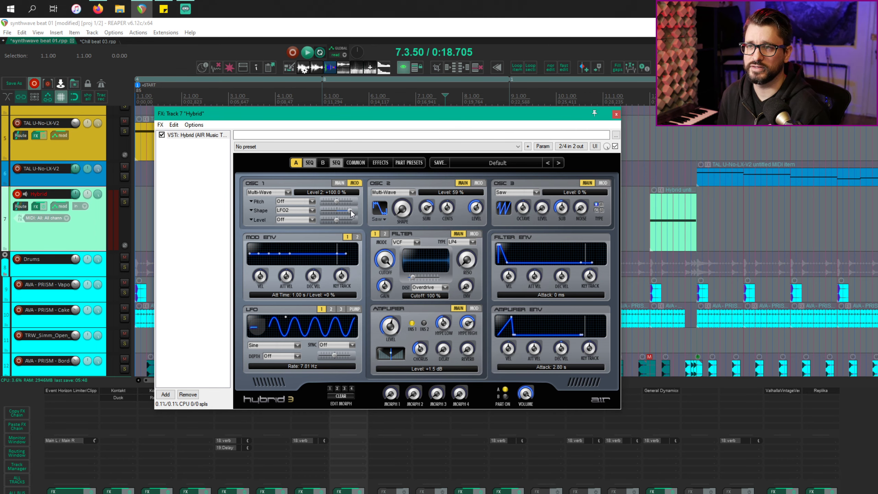
double_click(351, 213)
click(479, 182)
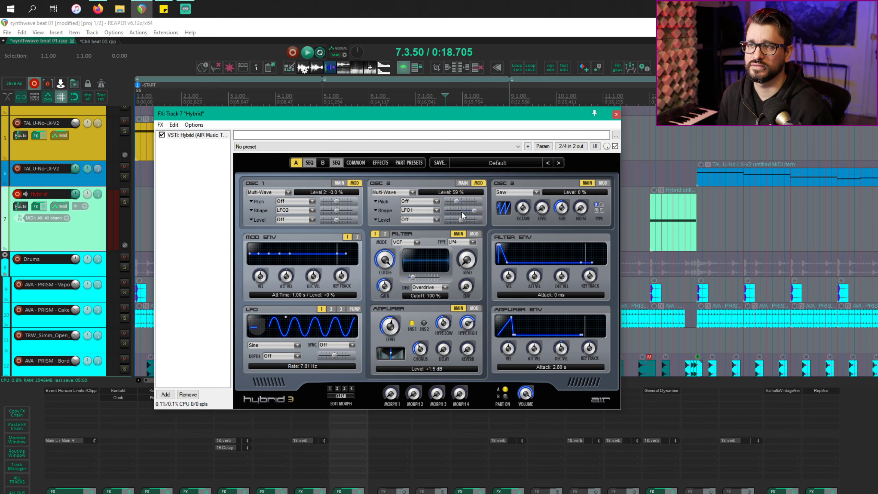
drag(462, 211, 475, 213)
double_click(475, 213)
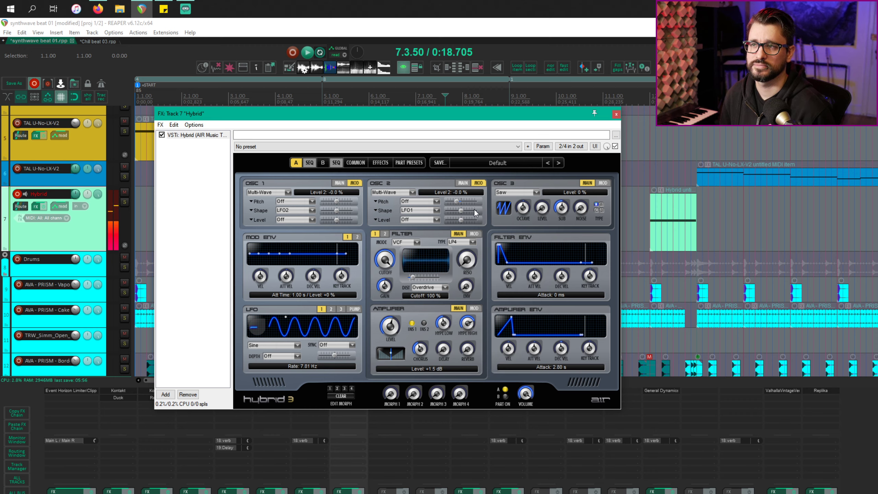
key(ctrl+z)
key(ctrl+z)
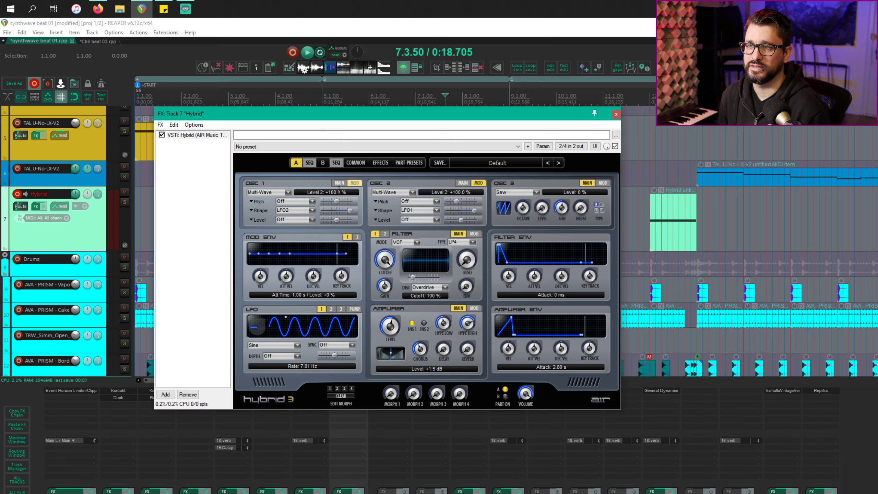
Step: Return oscillators 1 and 2 to their main parameter views in the Hybrid synth
click(340, 183)
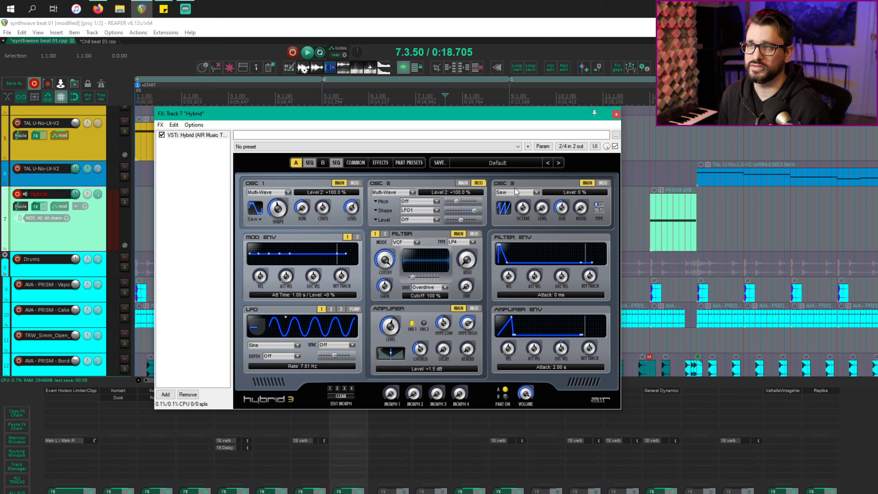
click(463, 183)
click(457, 309)
click(456, 309)
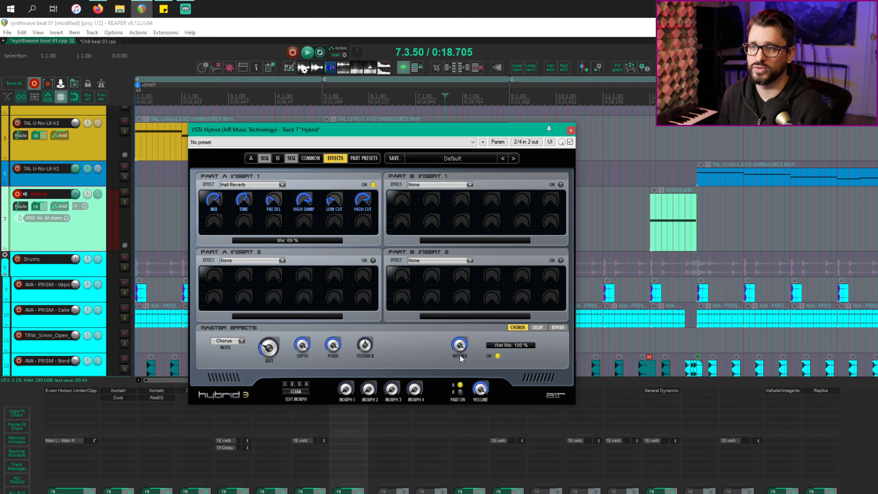
Step: Try the patch with Part A's Hall Reverb insert and the master Chorus switched off, and switch both on again
click(373, 184)
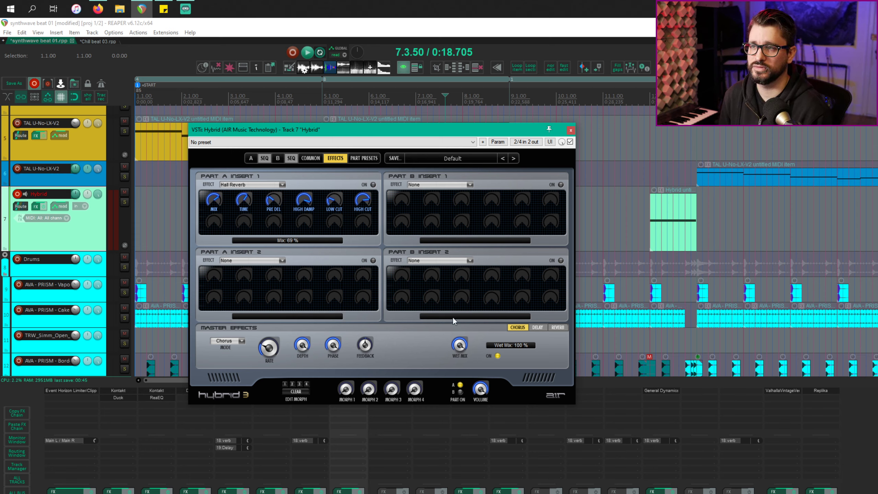
click(498, 357)
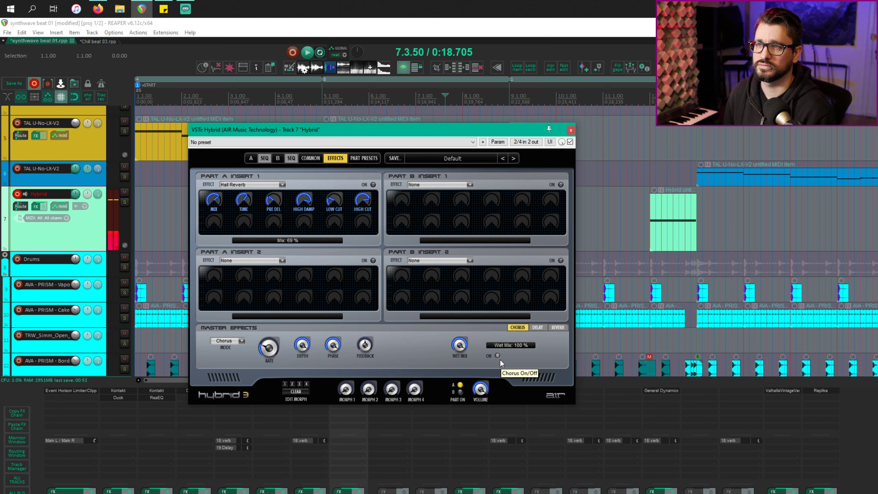
click(497, 356)
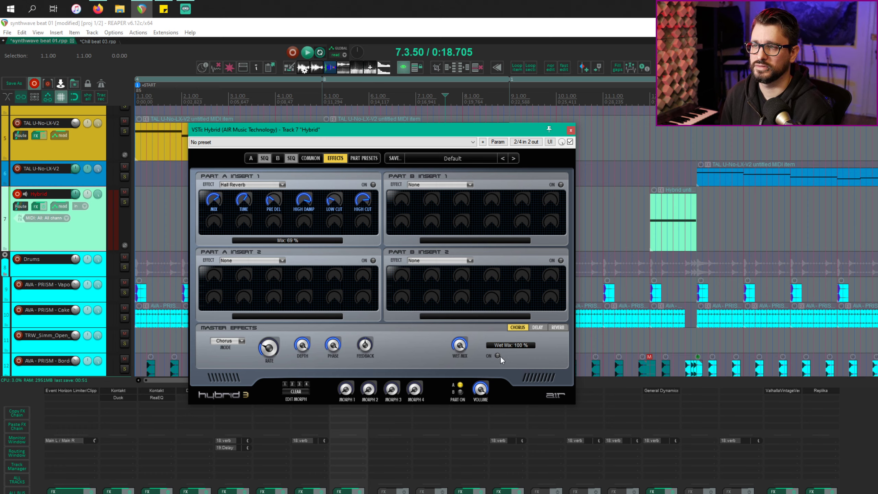
click(374, 184)
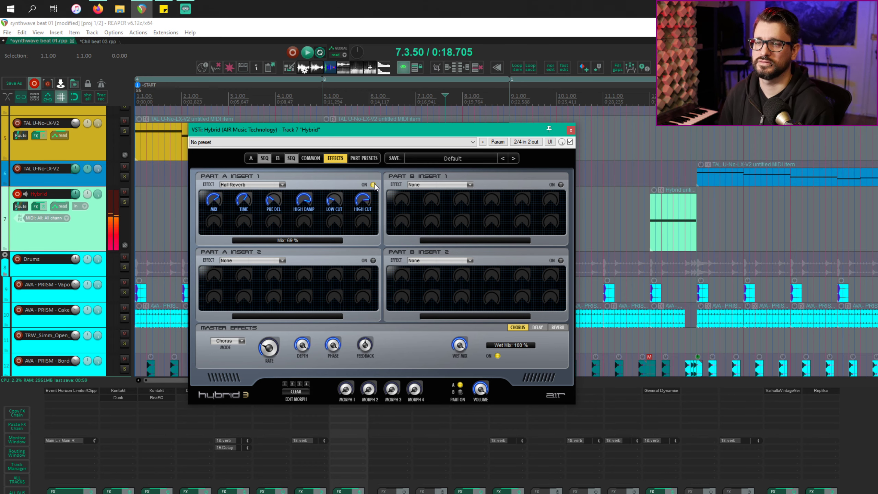
Step: Close the synth window and show the Hybrid track's volume envelope with the mixer hidden
click(570, 133)
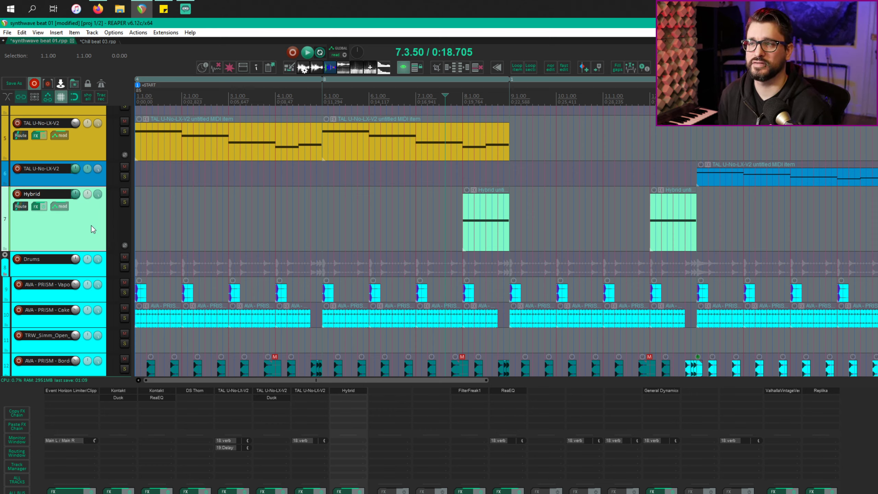
key(v)
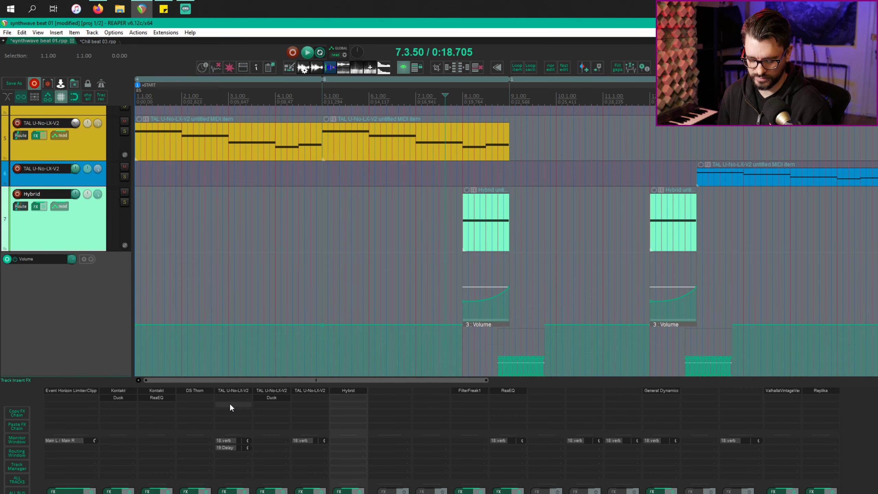
key(ctrl+m)
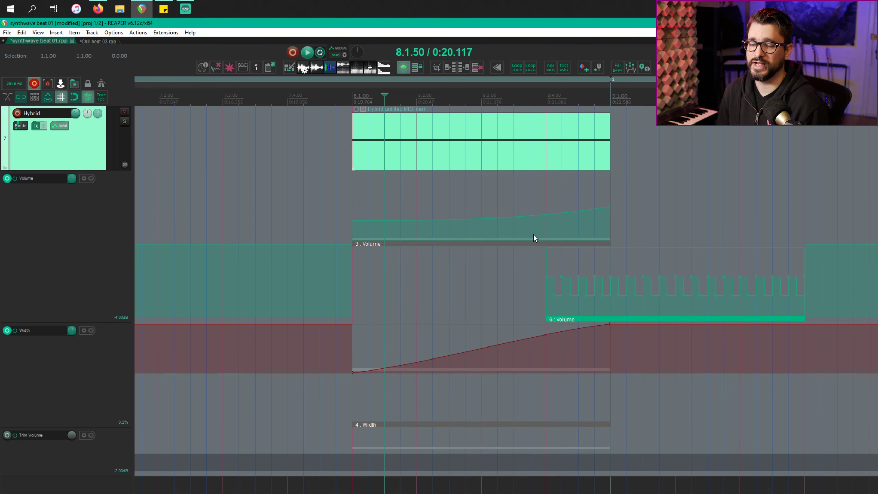
Step: Examine the rising volume automation item and the pulsing square-wave volume automation item on the Hybrid track
click(382, 244)
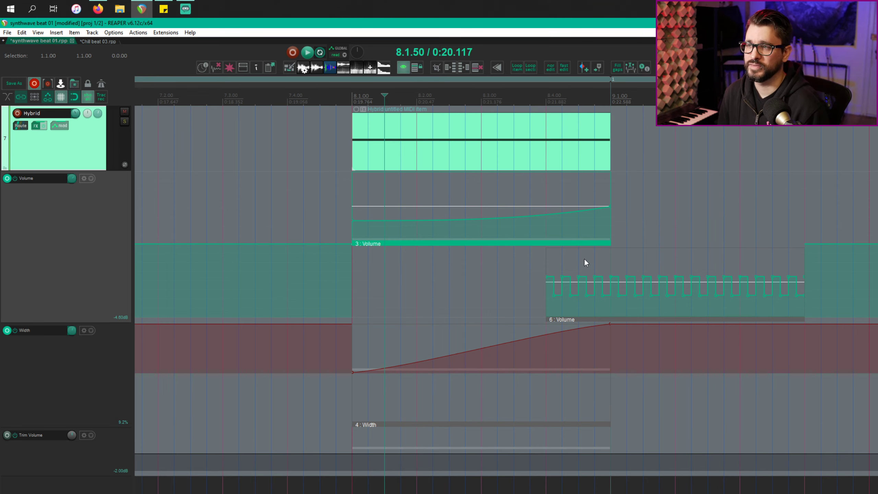
click(560, 319)
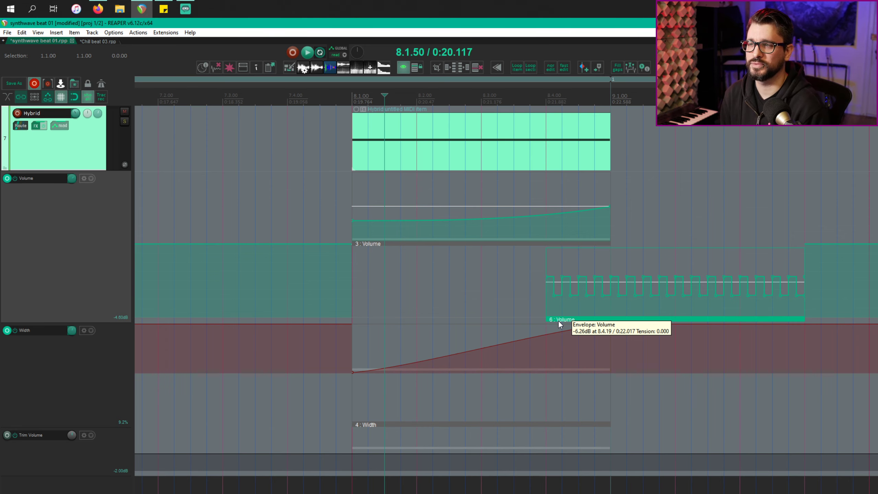
mouse_move(559, 322)
mouse_down()
mouse_move(491, 320)
mouse_move(559, 321)
mouse_up()
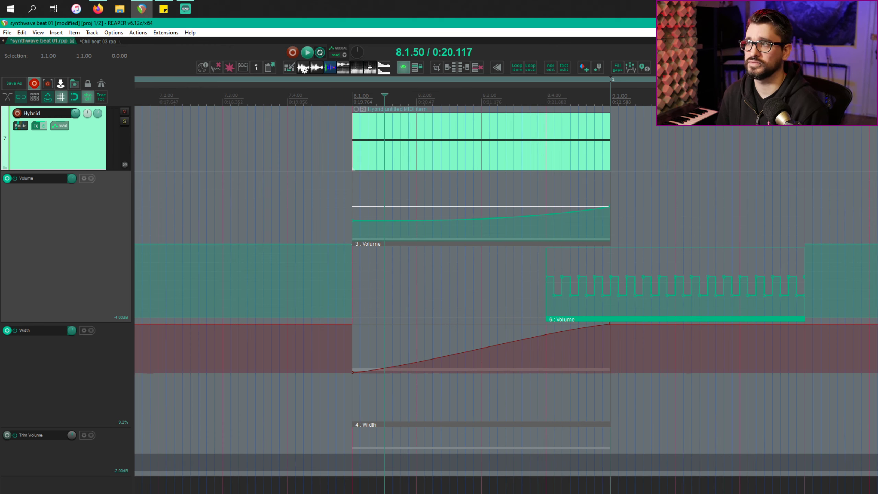
Step: Bypass the Width and Trim Volume envelopes and play the soloed Hybrid track from bar 8
click(15, 330)
click(15, 435)
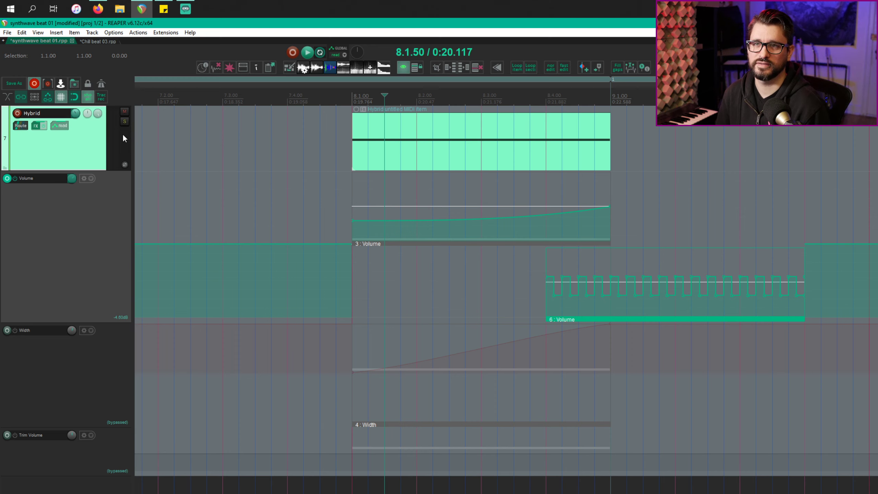
click(352, 96)
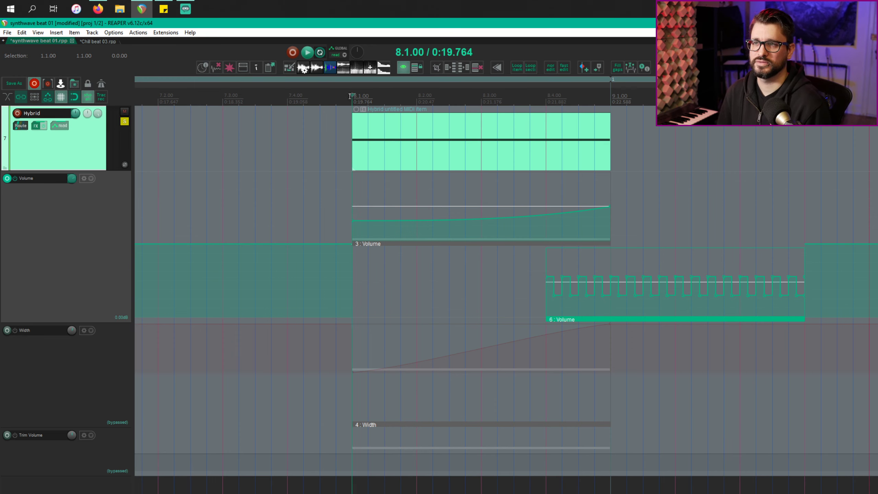
key(space)
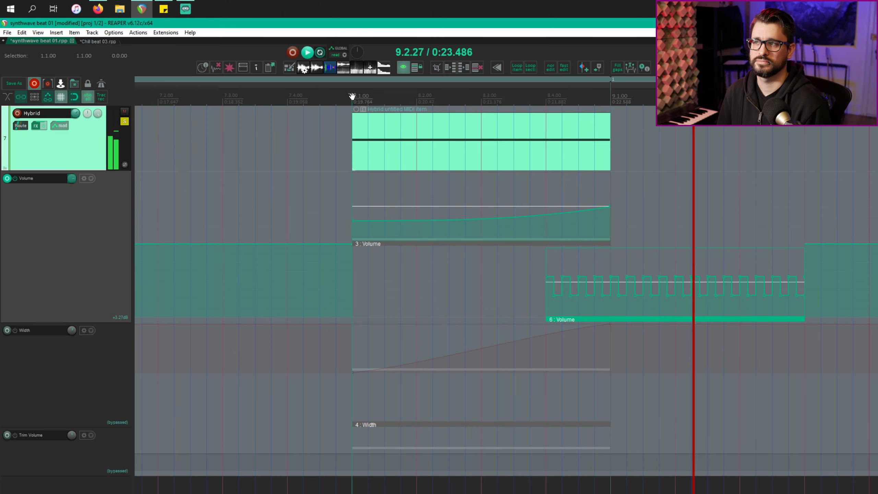
key(space)
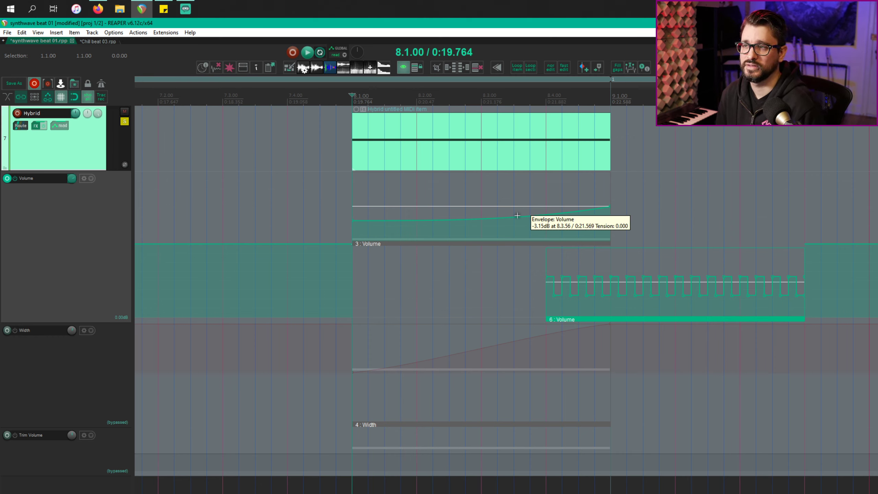
Step: Re-enable the Hybrid track's Width envelope and bypass its Volume envelope
click(15, 332)
click(14, 331)
click(14, 178)
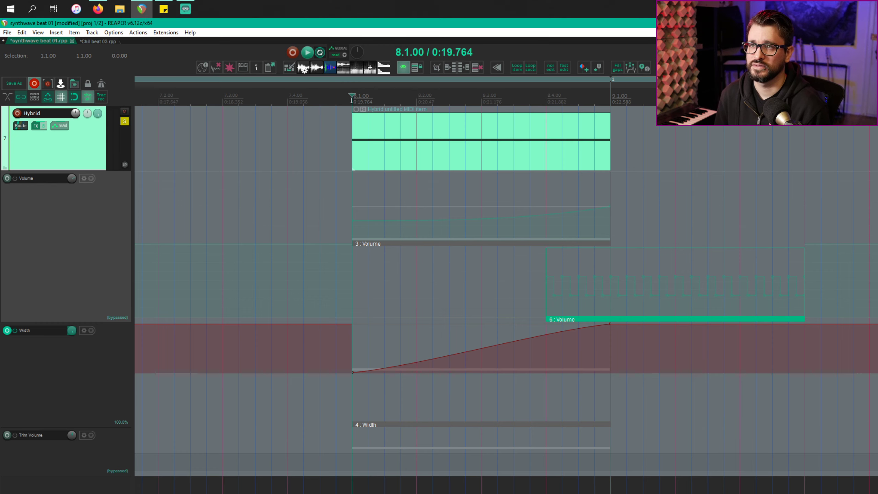
click(310, 376)
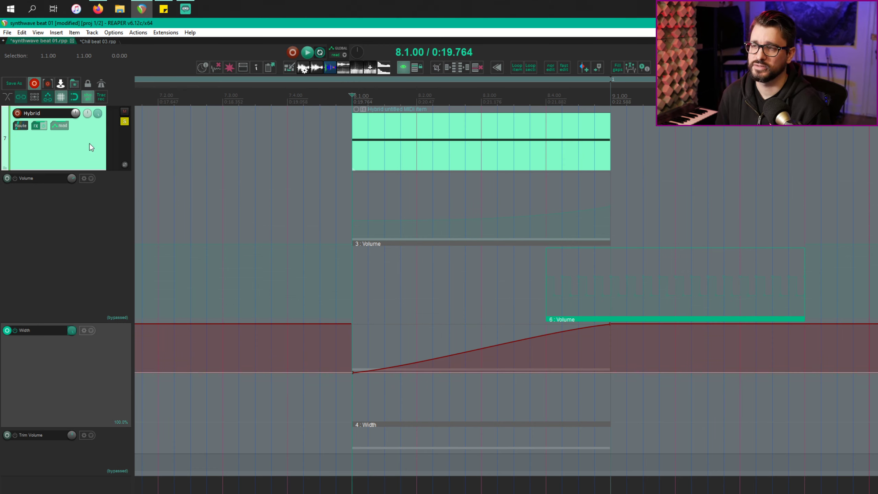
Step: View the Hybrid track's pan law settings and play the track from bar 8 with only its Width automation active
right_click(98, 114)
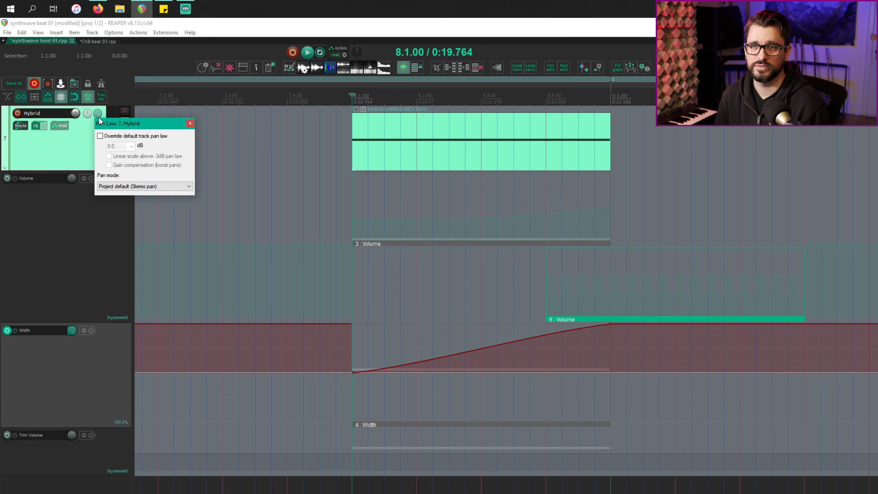
click(74, 145)
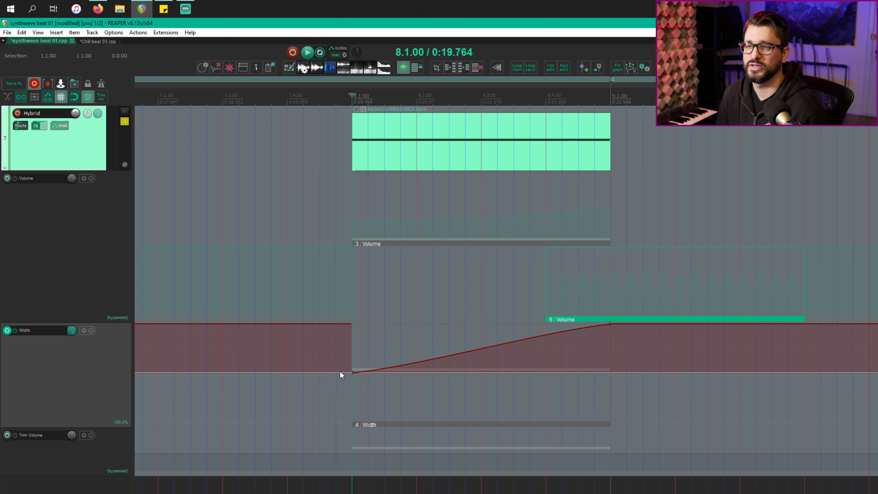
mouse_move(355, 374)
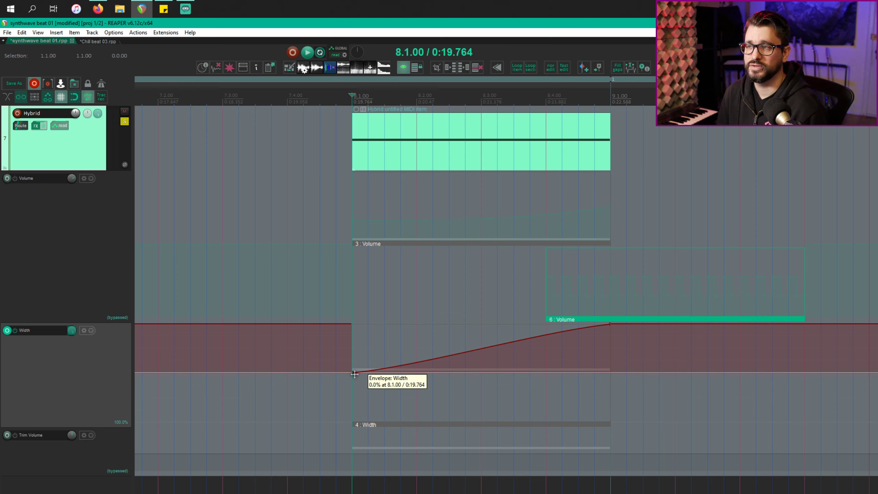
mouse_move(610, 326)
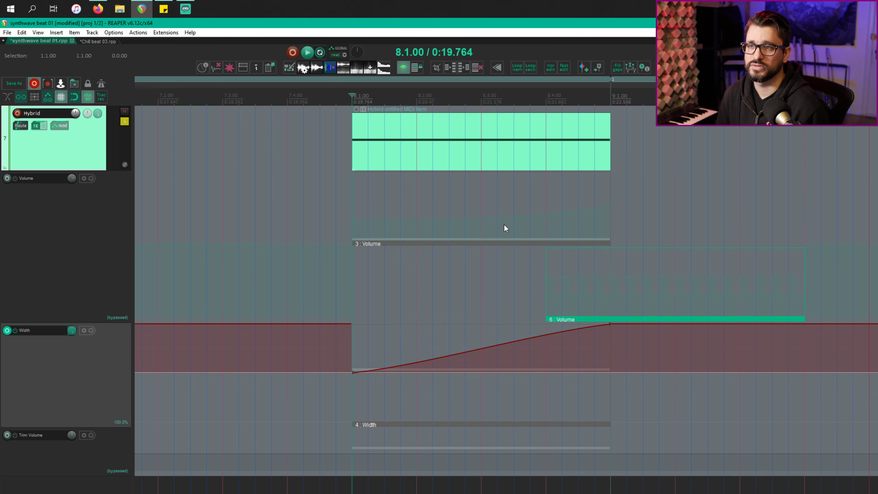
key(space)
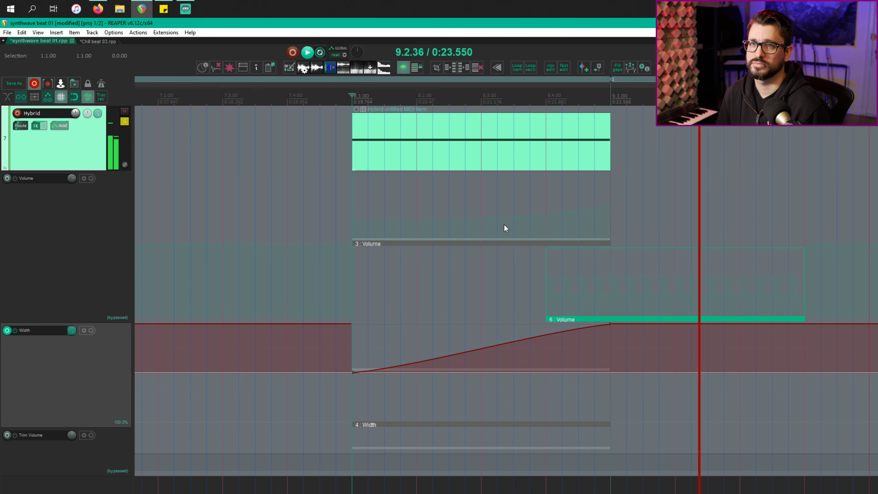
key(space)
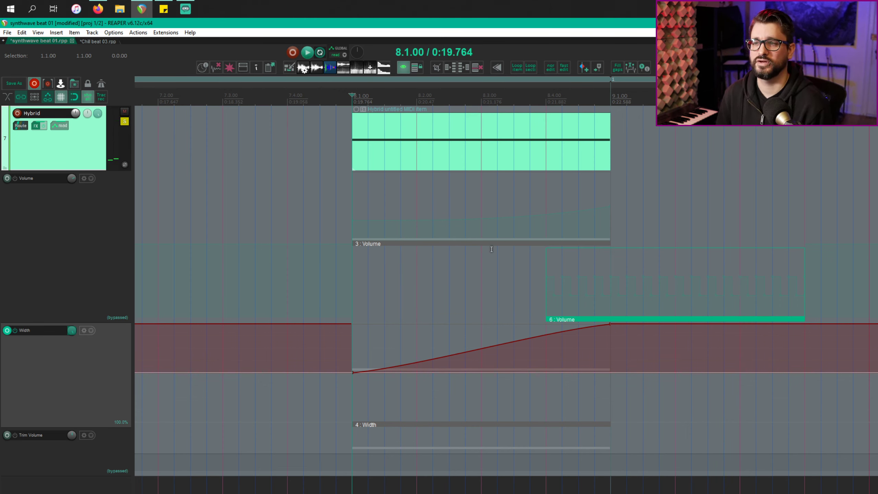
Step: Play the Hybrid track from bar 8 with its Width envelope bypassed and again with it re-enabled
click(16, 331)
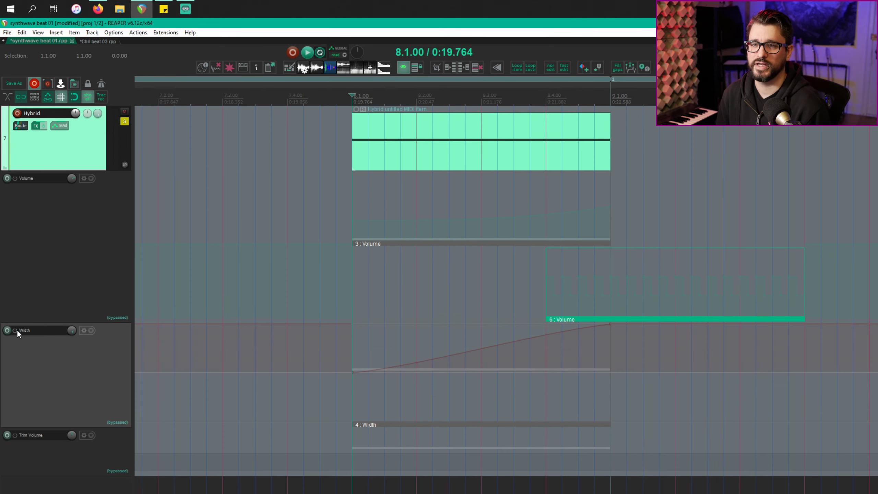
key(space)
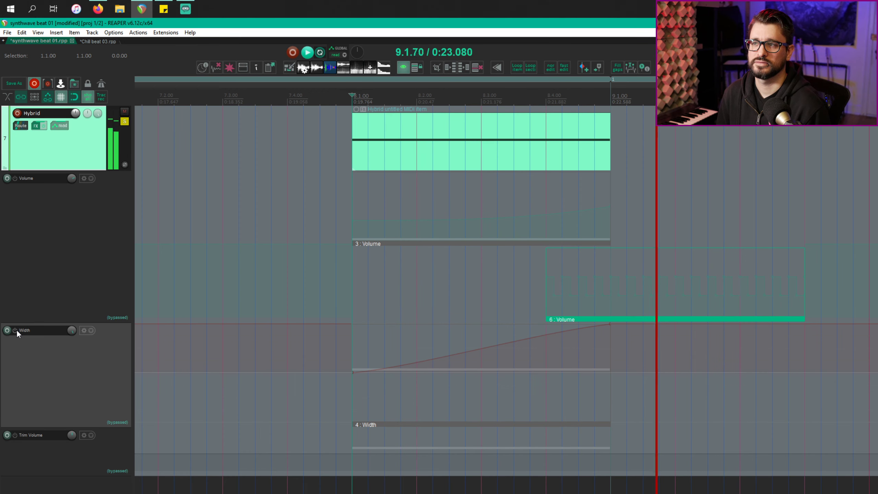
key(space)
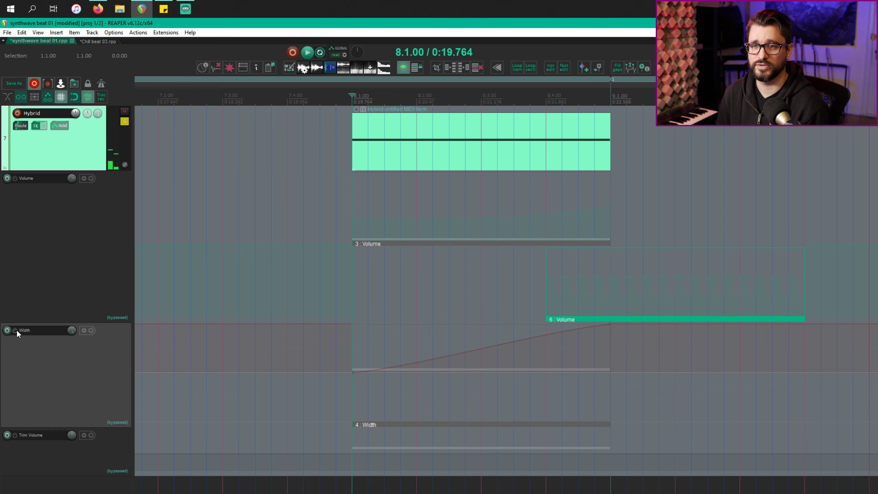
click(15, 330)
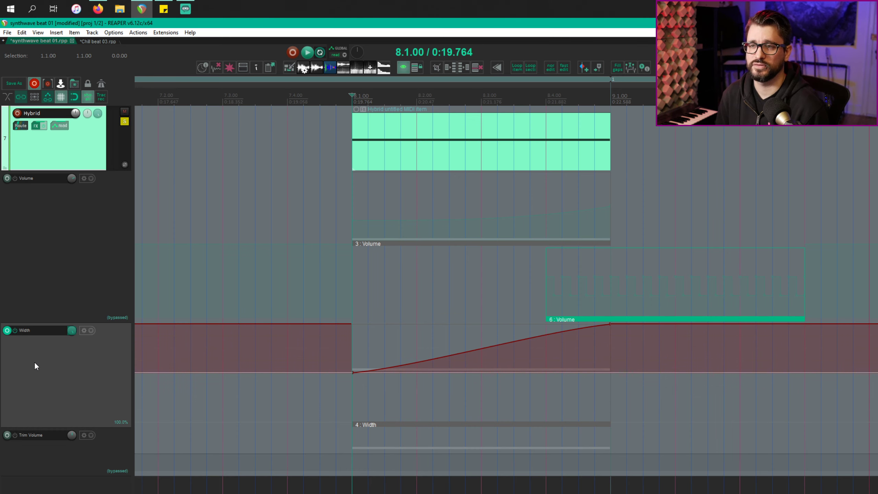
key(space)
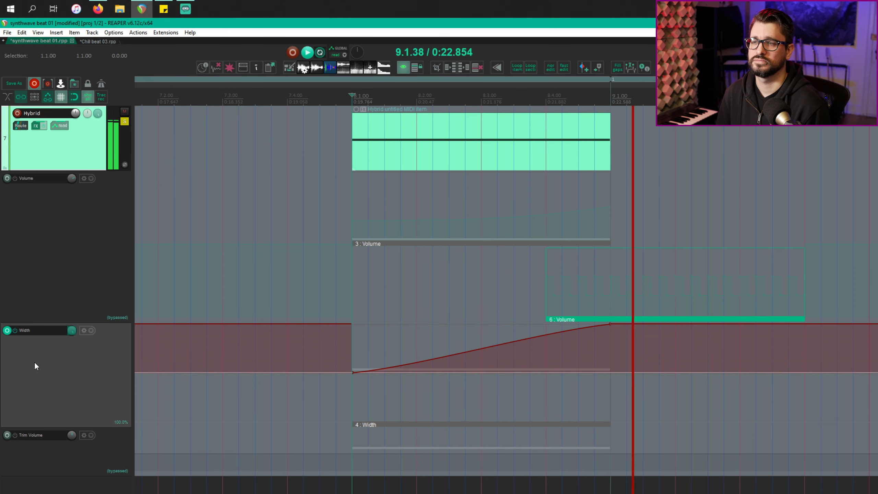
key(space)
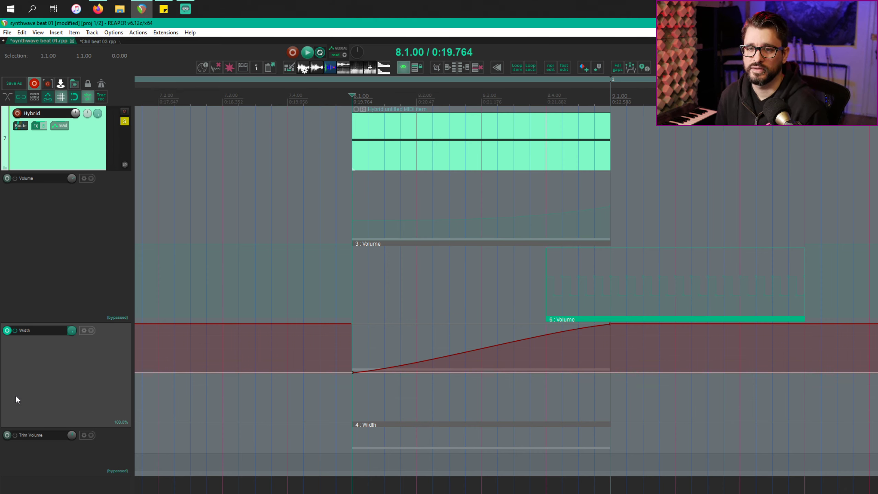
Step: Re-enable the Hybrid track's Volume and Trim Volume envelopes
click(15, 178)
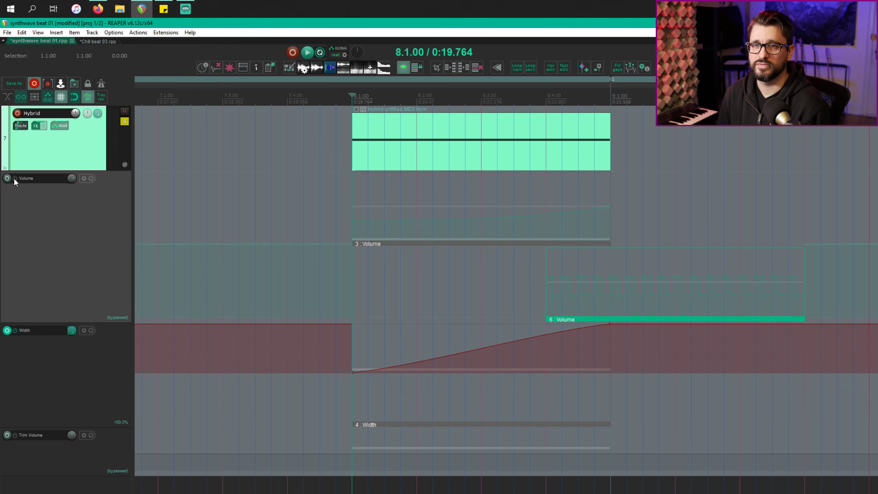
click(14, 435)
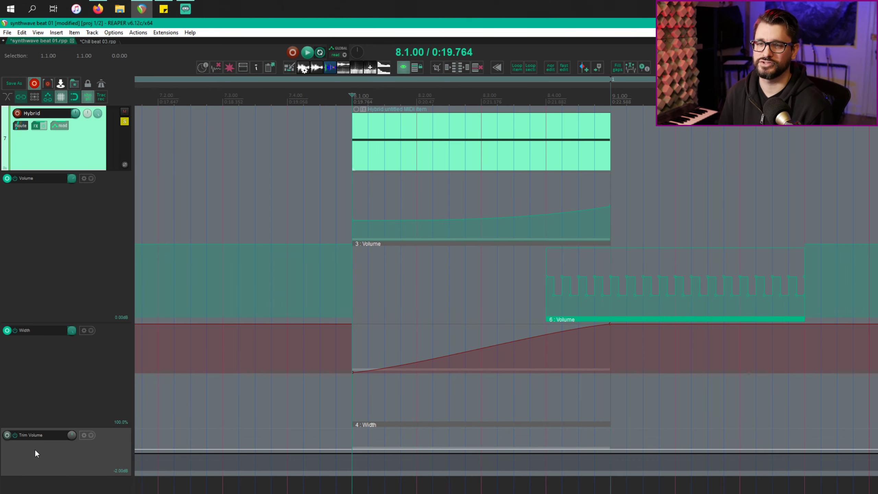
Step: Examine the Hybrid track's list of automation envelopes, including Trim Volume, and its full envelopes window
click(54, 126)
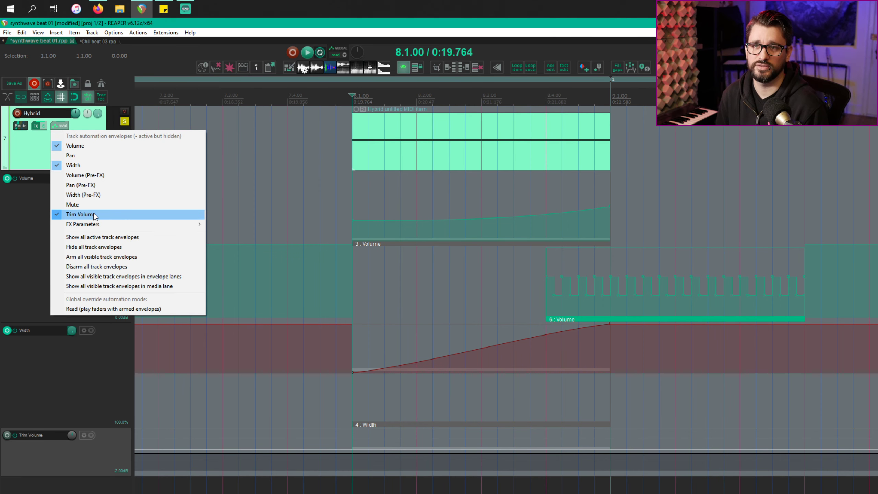
click(60, 127)
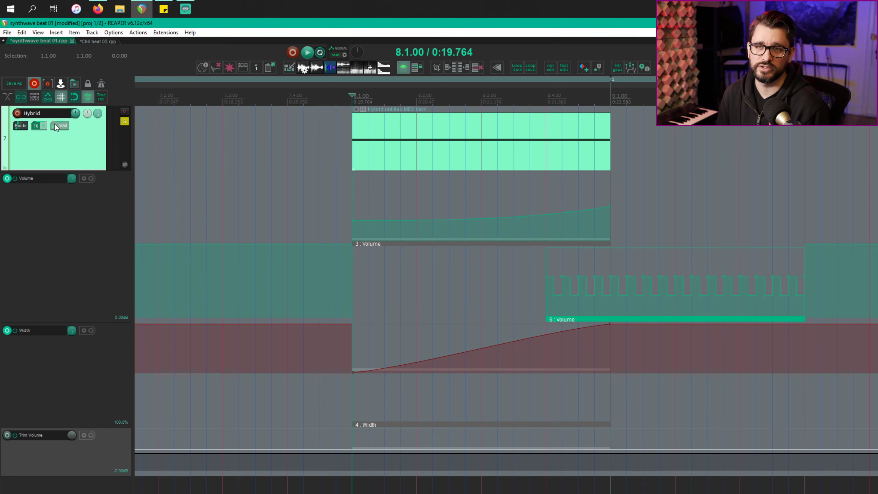
right_click(55, 124)
click(56, 125)
click(56, 125)
click(56, 125)
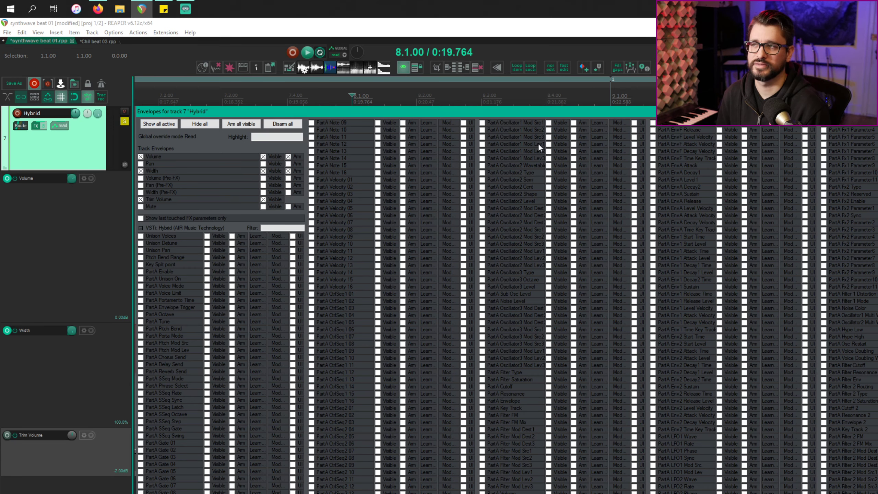
click(94, 139)
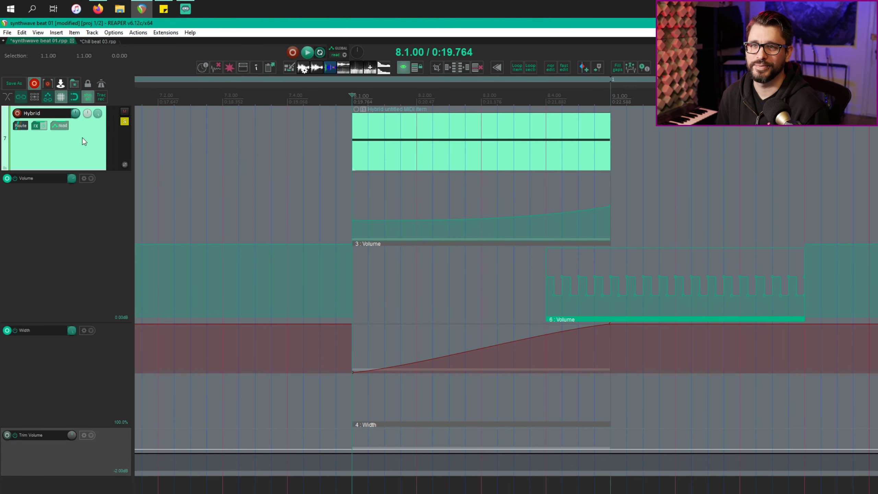
click(59, 125)
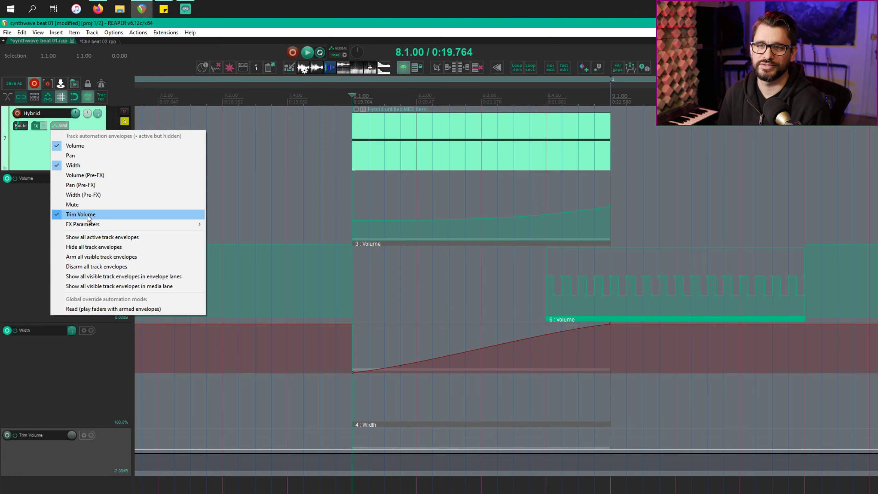
click(19, 151)
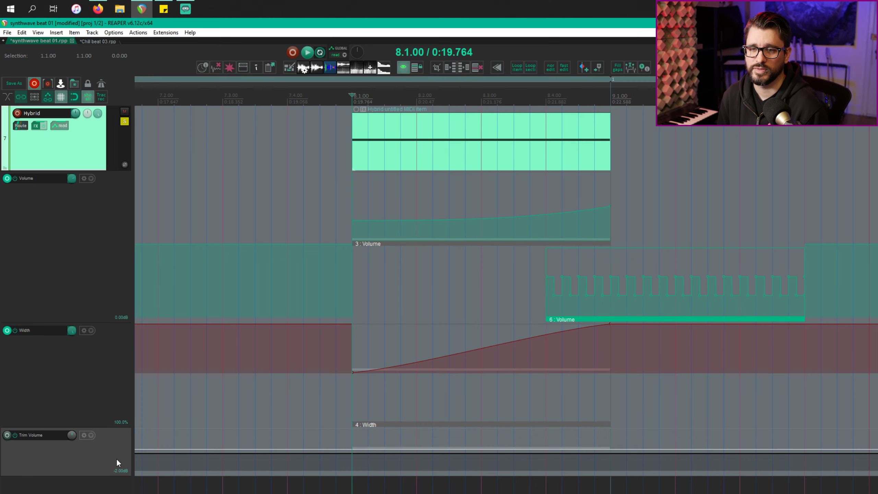
Step: Unsolo the Hybrid track and show the wider arrangement with all tracks
scroll(366, 454, down, 5)
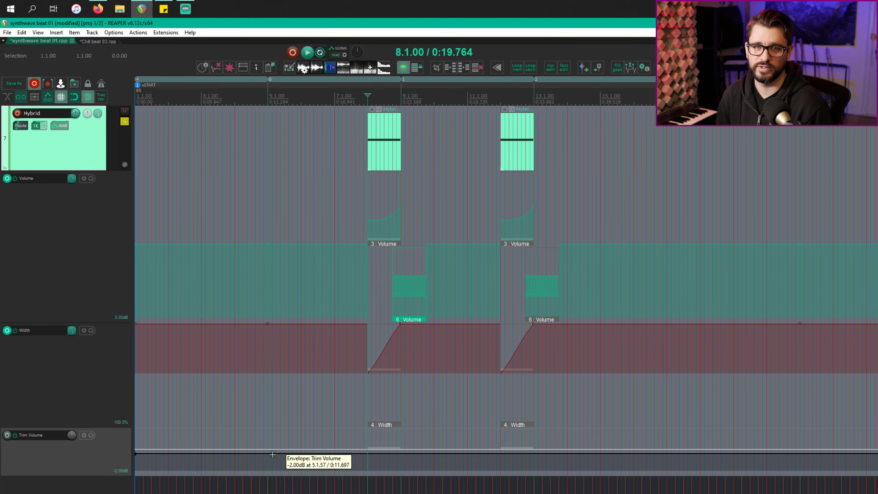
scroll(272, 455, up, 5)
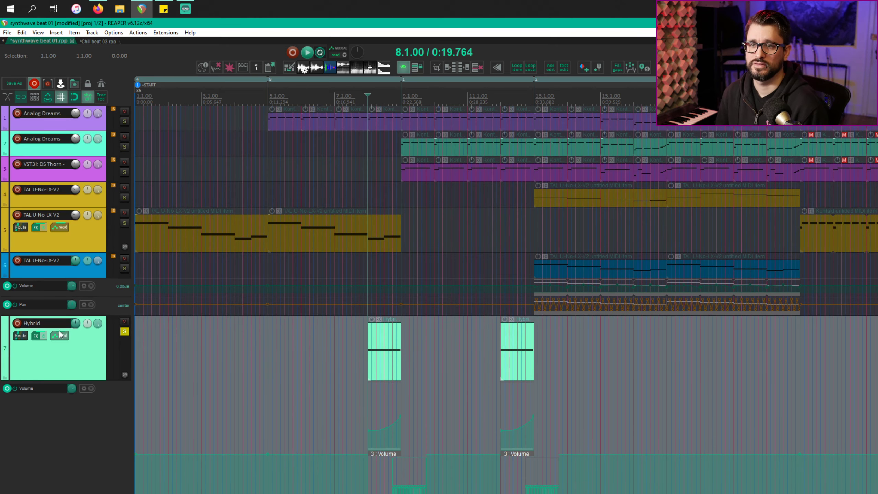
click(124, 332)
scroll(237, 384, down, 3)
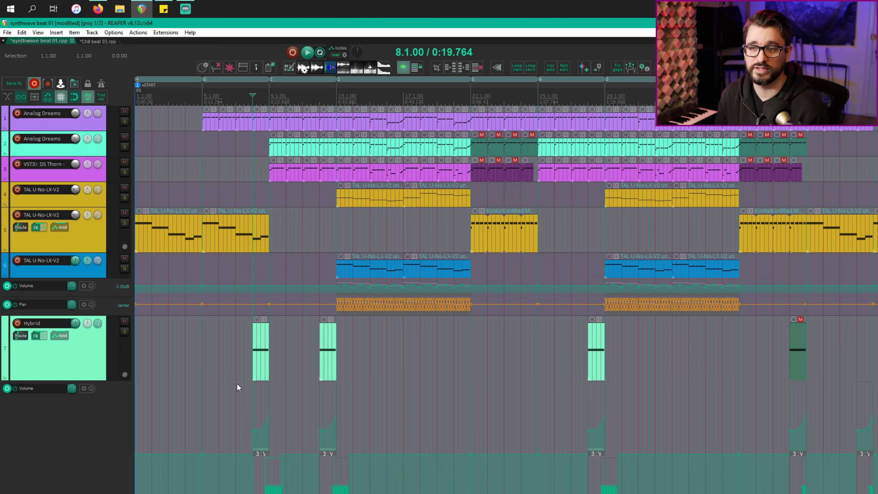
click(95, 356)
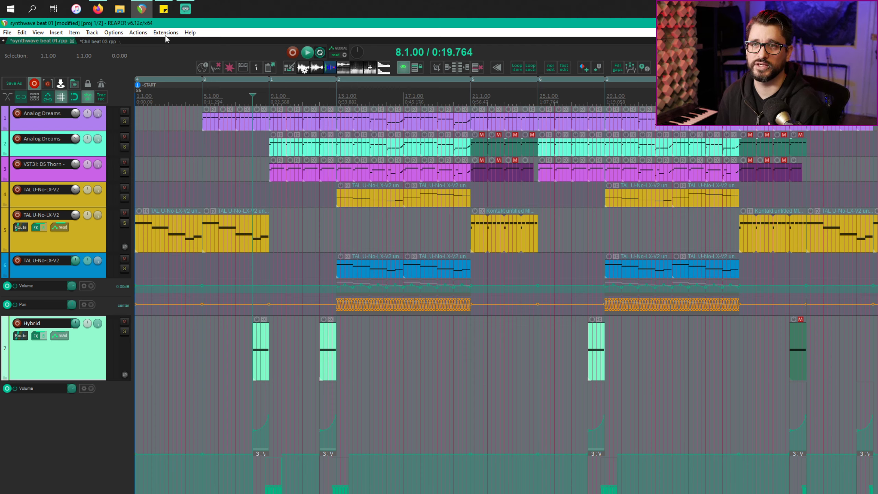
Step: Switch to the Chill beat 03 project, select the HL_CRACKLE_EFX track and play the beat from the start
click(97, 42)
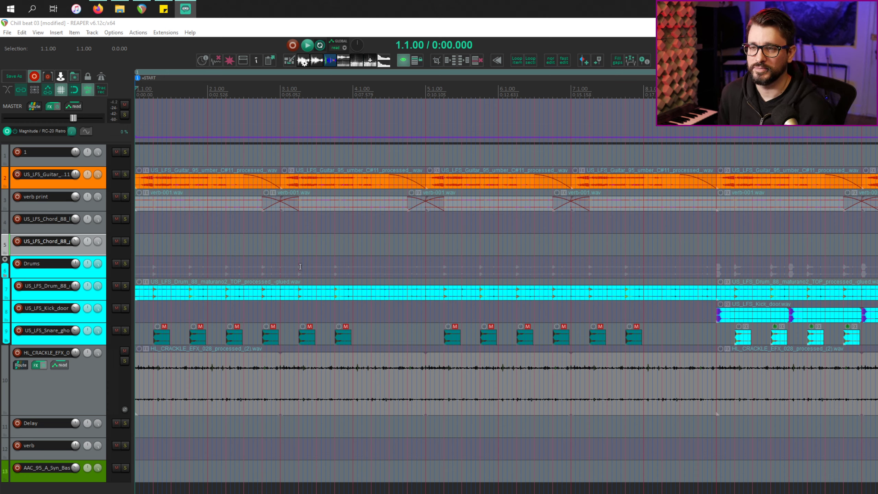
click(98, 386)
key(space)
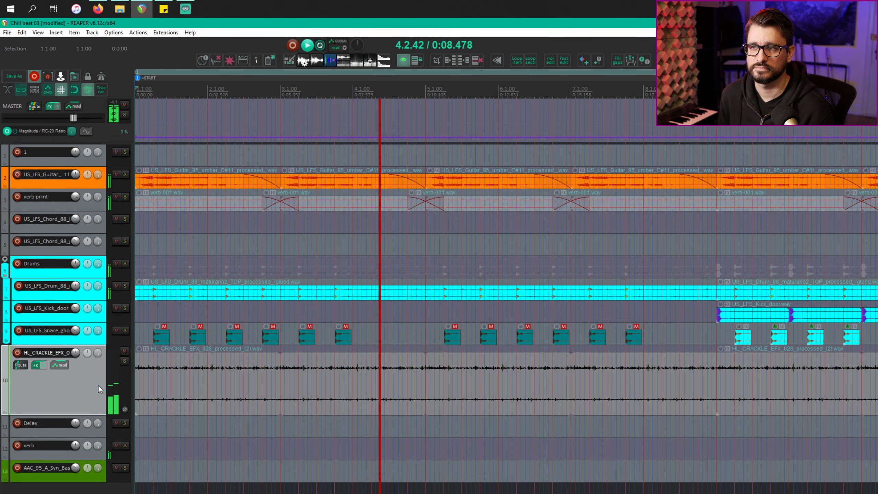
key(space)
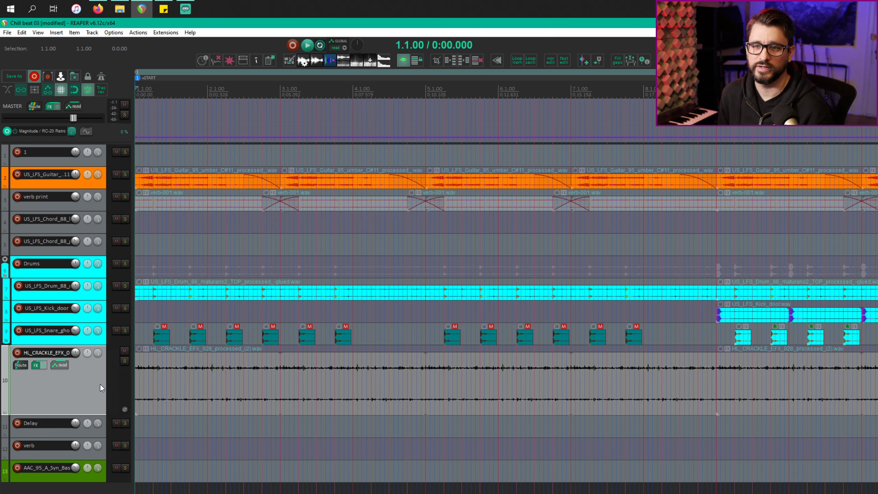
Step: Play the beat with the HL_CRACKLE_EFX track muted and unmute it during playback to compare
click(125, 351)
key(space)
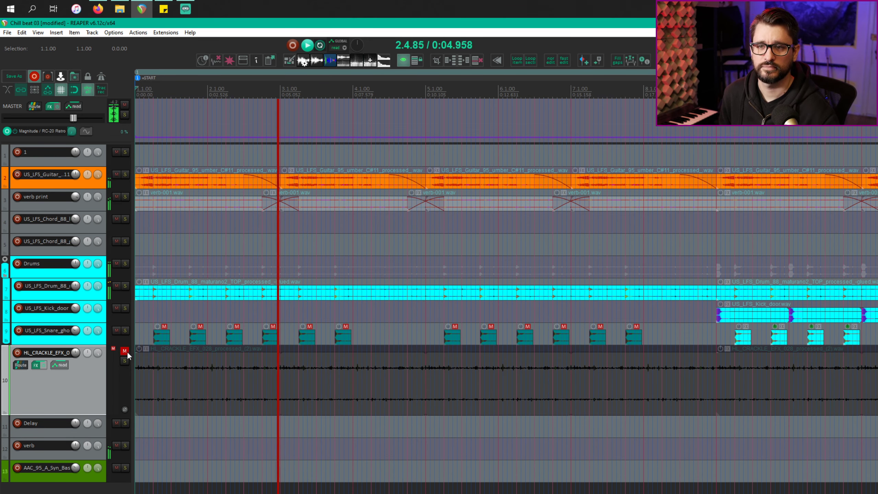
click(125, 351)
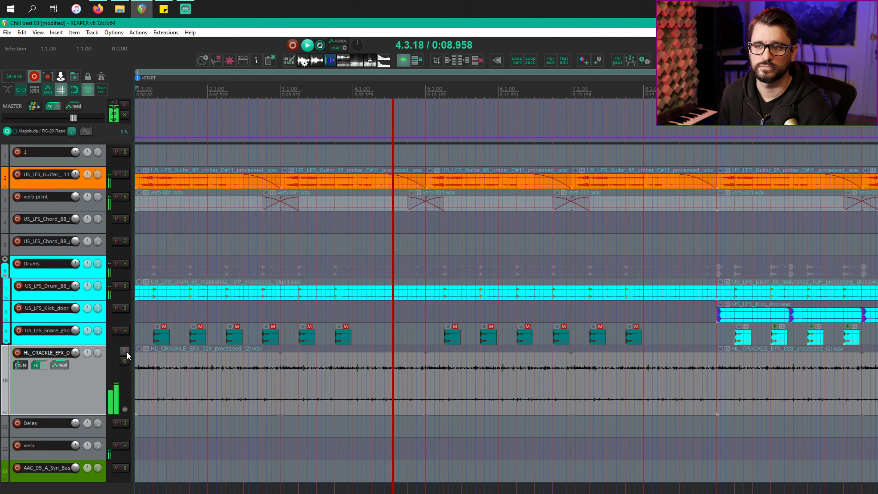
key(space)
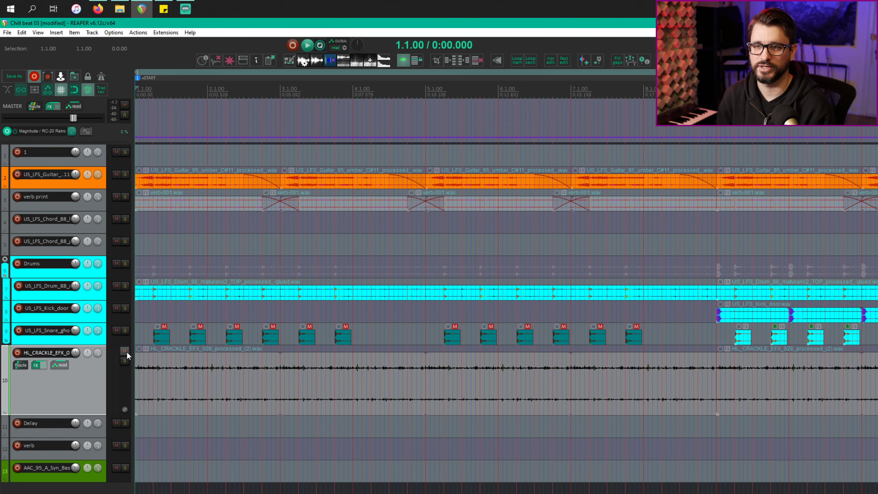
Step: Bypass the HL_CRACKLE_EFX track's effects, solo the track and play it from the start
click(43, 365)
click(124, 361)
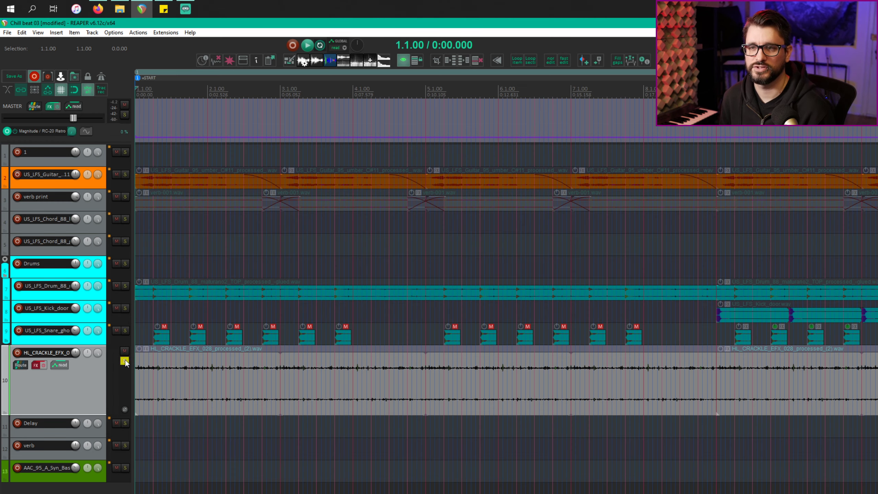
click(145, 390)
key(Home)
key(space)
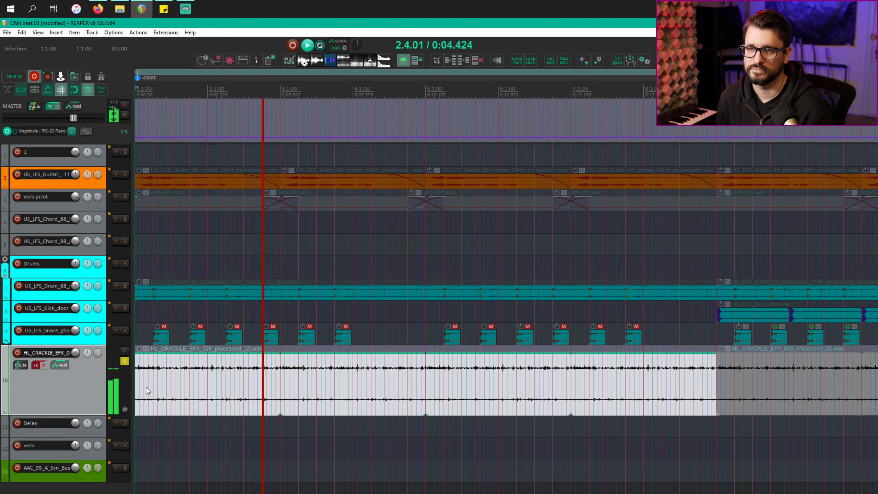
key(space)
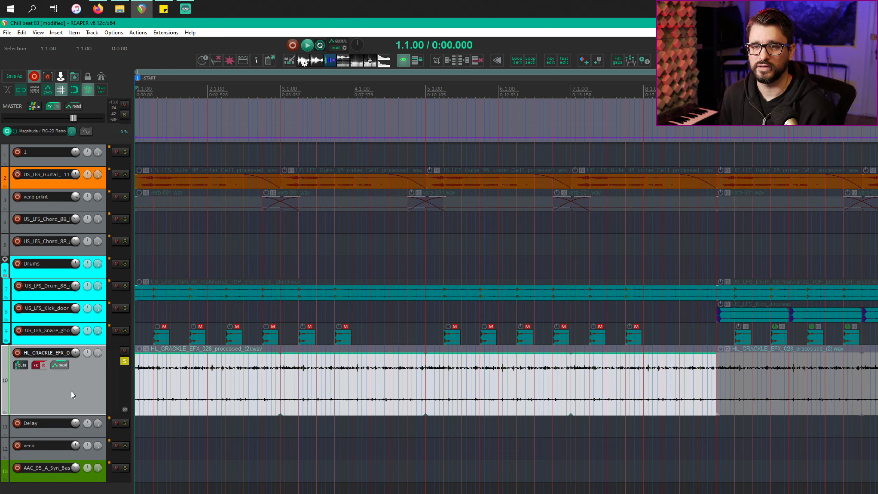
Step: Open the crackle track's effects chain at General Dynamics and bypass VUMTdeluxe, ReaEQ and TB_Reverb_v3
click(37, 365)
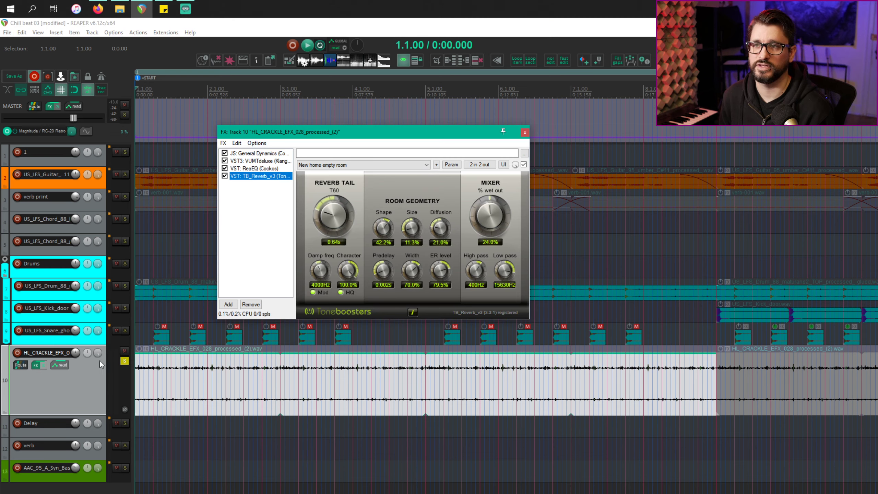
click(243, 153)
click(225, 160)
click(225, 169)
click(225, 176)
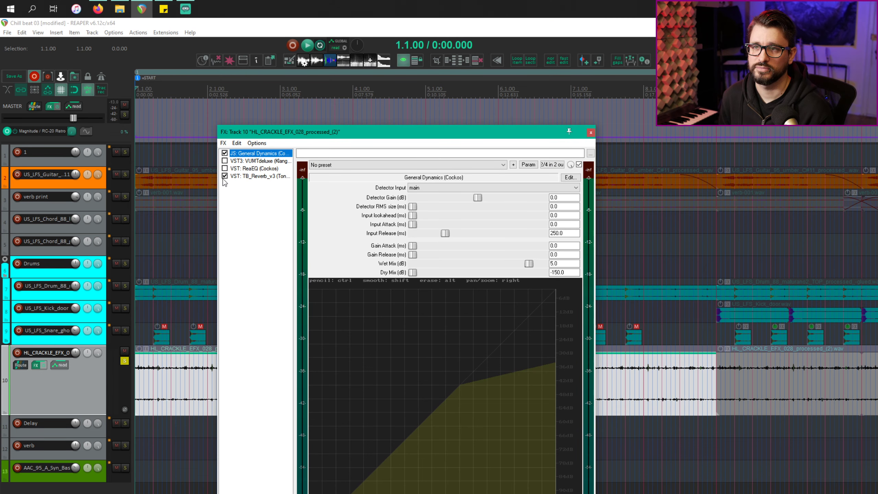
Step: Reposition and enlarge the crackle track's effects window to show the General Dynamics curve
drag(281, 131, 221, 50)
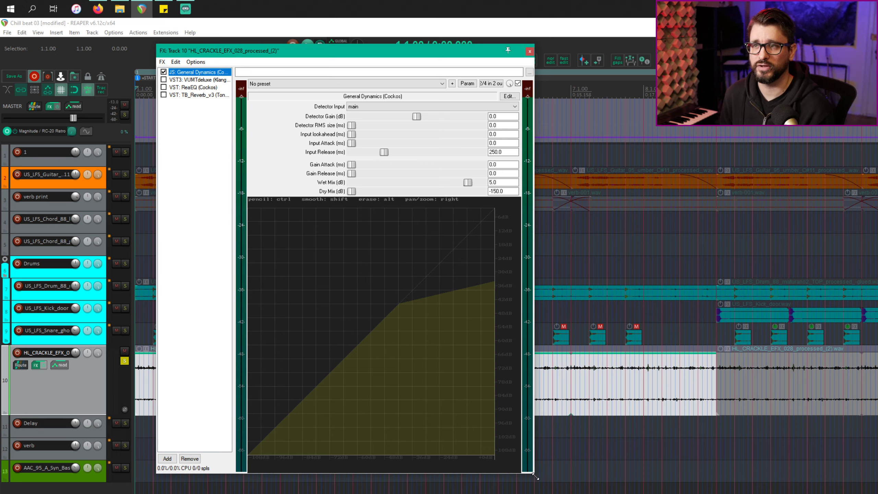
drag(535, 477, 666, 493)
scroll(543, 403, down, 2)
scroll(543, 402, up, 4)
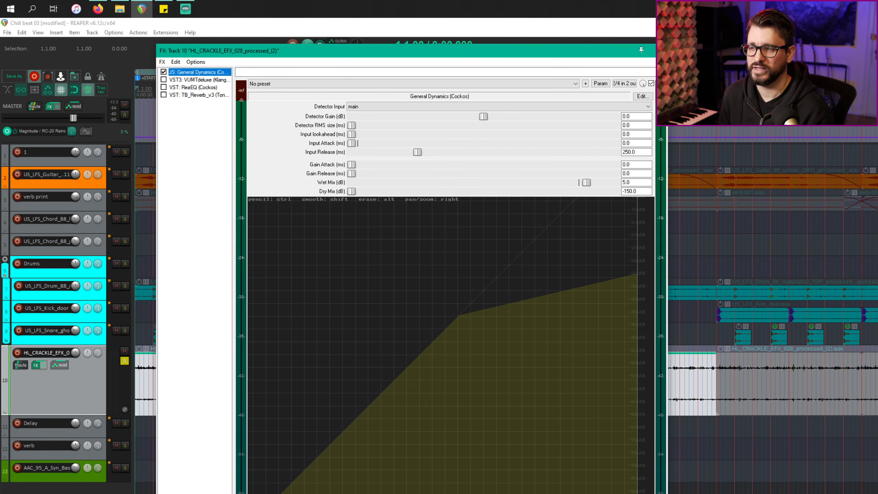
drag(664, 493, 625, 479)
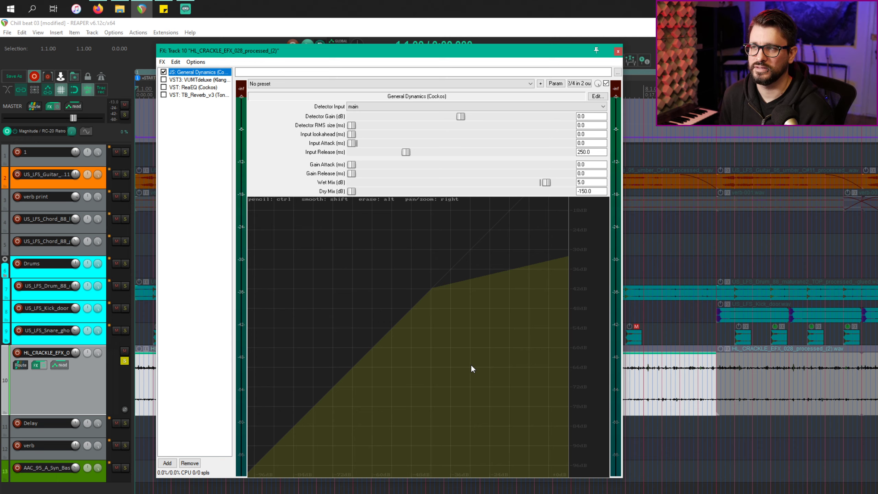
Step: Erase the knee point from the General Dynamics curve
scroll(471, 366, down, 2)
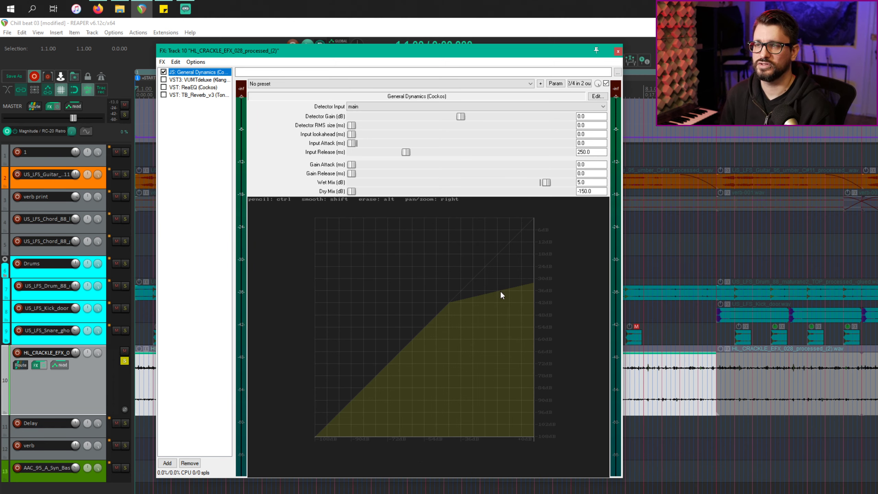
scroll(501, 290, up, 4)
scroll(492, 294, down, 4)
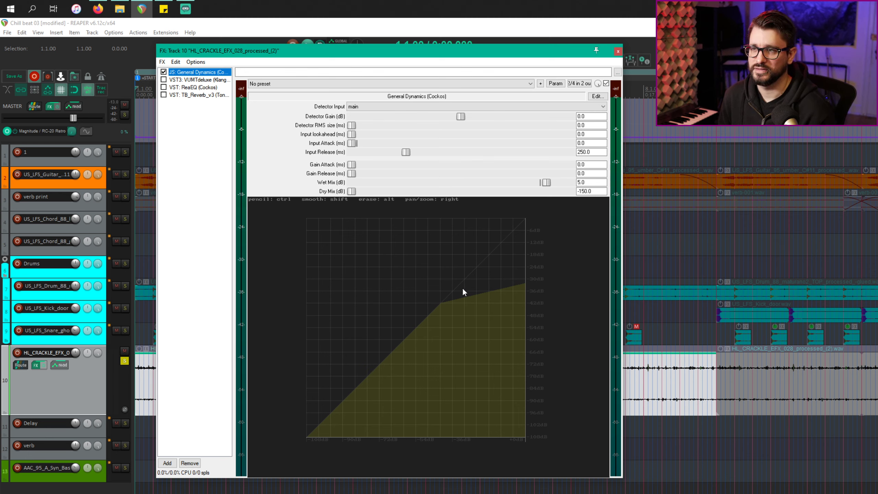
alt+click(443, 300)
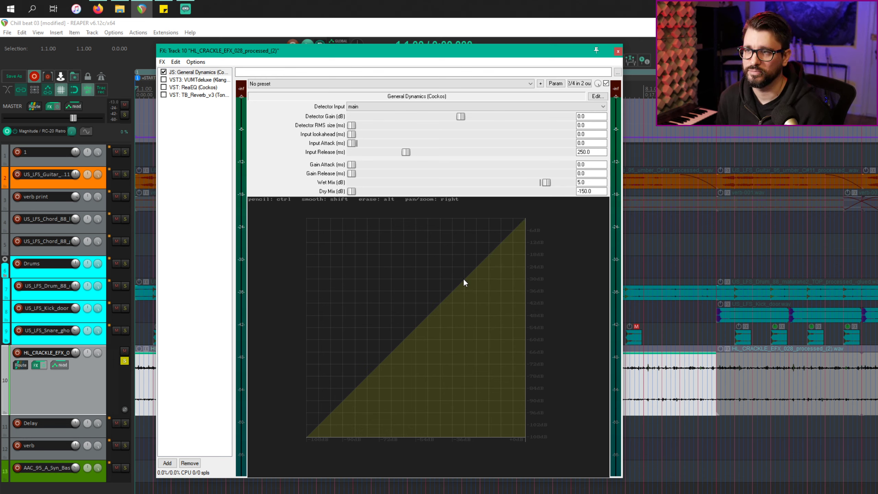
Step: Redraw the upper General Dynamics curve as a steep drop from a mid-curve knee to the maximum input, and audition it
mouse_move(452, 291)
mouse_down()
mouse_move(559, 283)
mouse_move(568, 228)
mouse_move(600, 314)
mouse_move(602, 290)
mouse_move(602, 337)
mouse_move(545, 468)
mouse_move(627, 440)
mouse_up()
key(space)
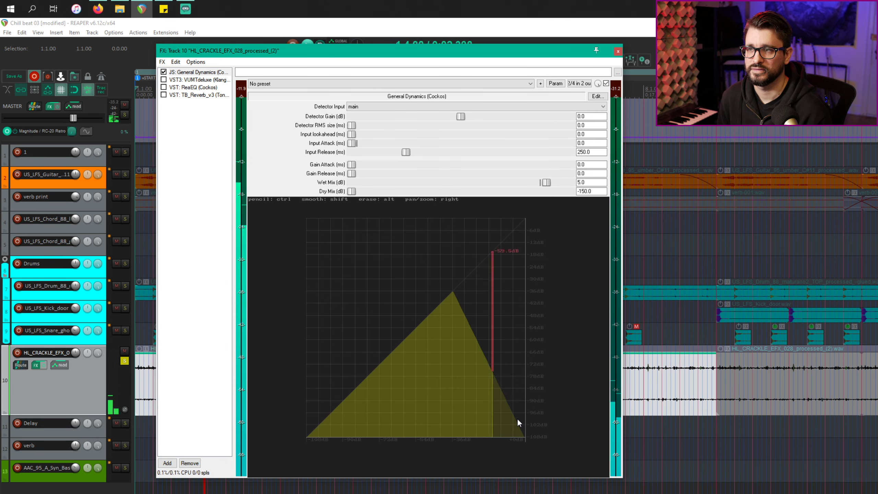
key(space)
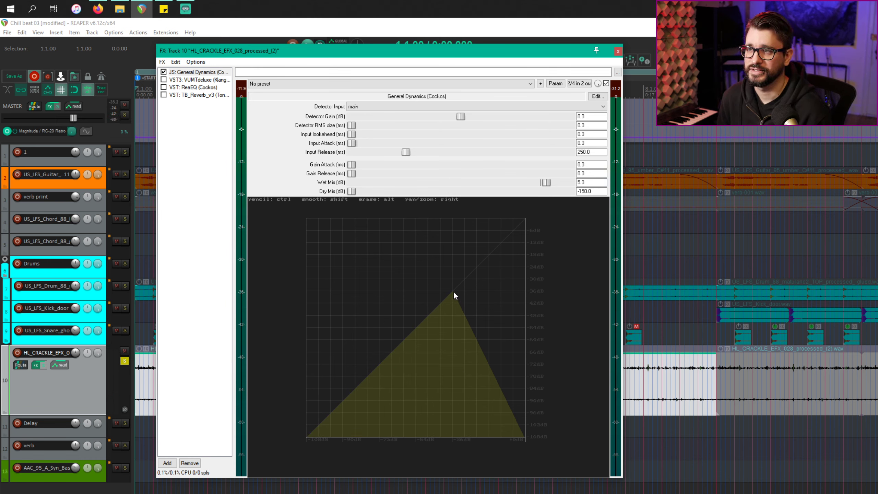
Step: Flatten the General Dynamics curve into a nearly horizontal line beyond the knee and play the crackle through it
mouse_move(453, 290)
mouse_down()
mouse_move(656, 272)
mouse_move(639, 269)
mouse_move(638, 253)
mouse_move(652, 329)
mouse_move(664, 294)
mouse_up()
key(space)
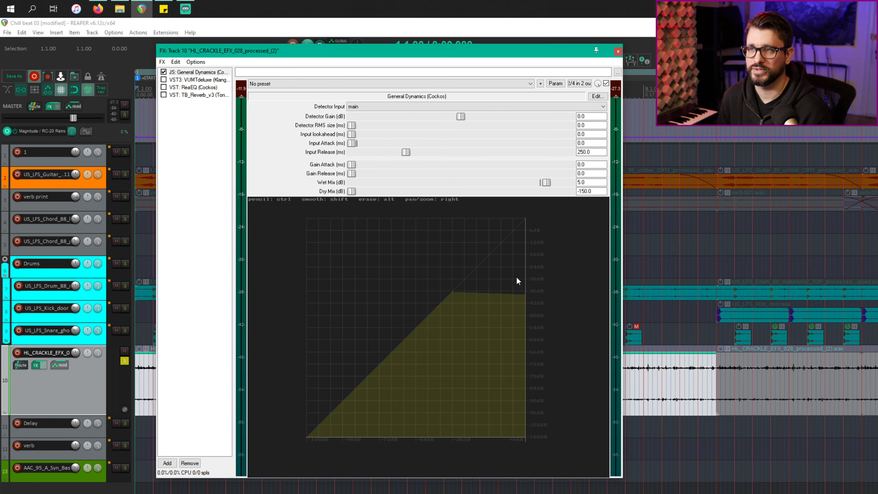
key(space)
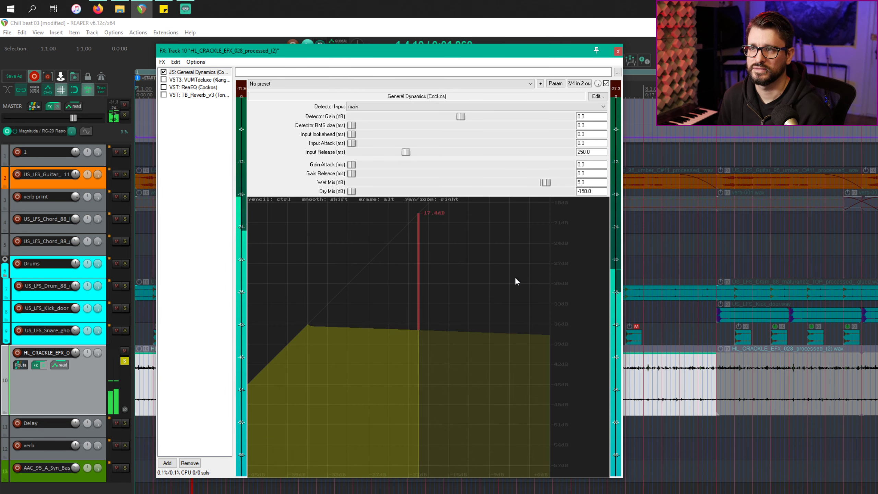
scroll(514, 278, down, 4)
key(space)
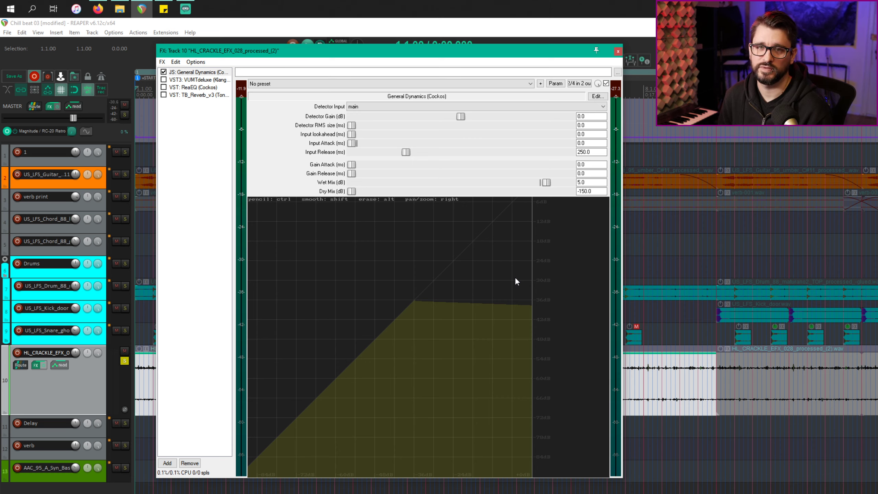
Step: Open and enable VUMTdeluxe on the crackle track, set its display to LR, and bypass General Dynamics
click(181, 81)
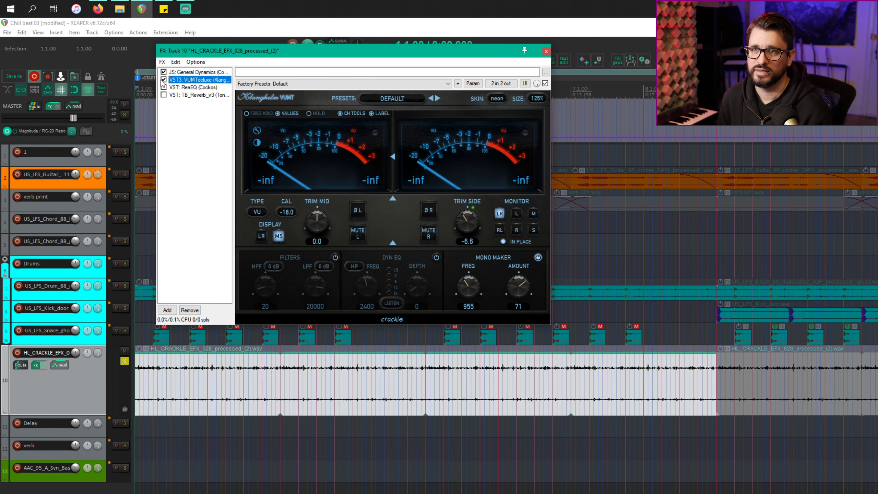
click(163, 79)
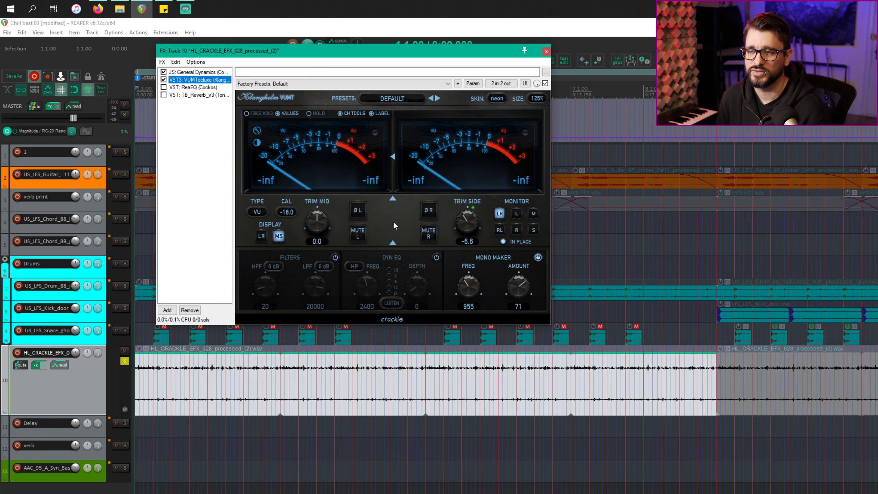
click(265, 236)
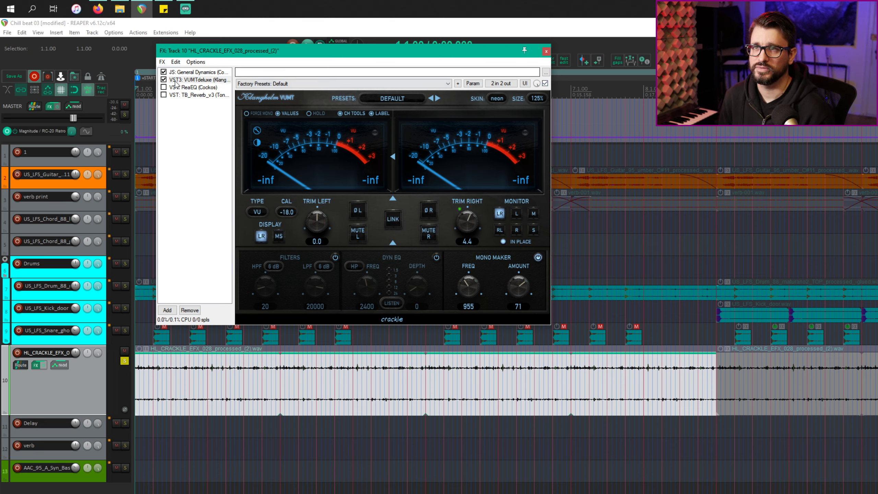
click(163, 72)
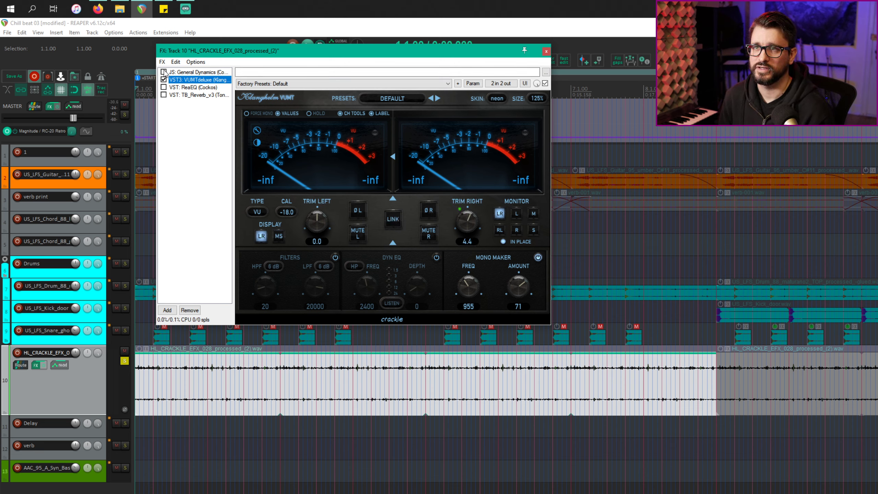
Step: Play the soloed crackle track and compare it with VUMTdeluxe bypassed and enabled
click(545, 83)
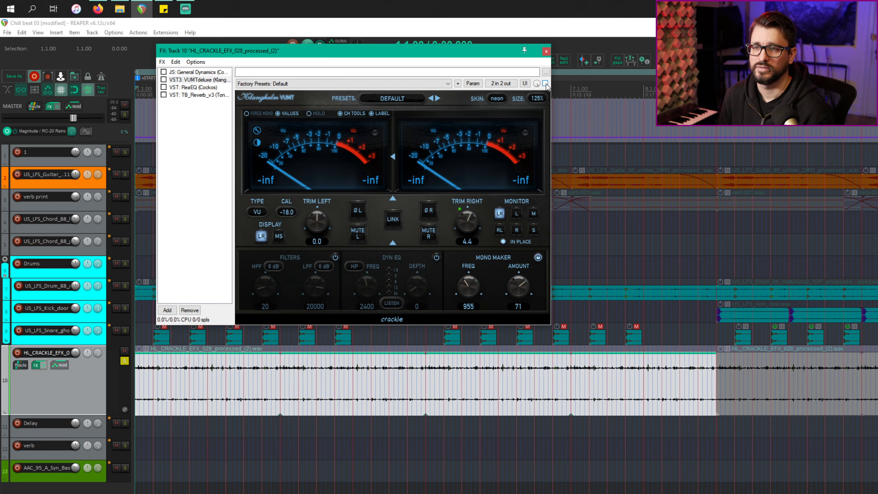
key(space)
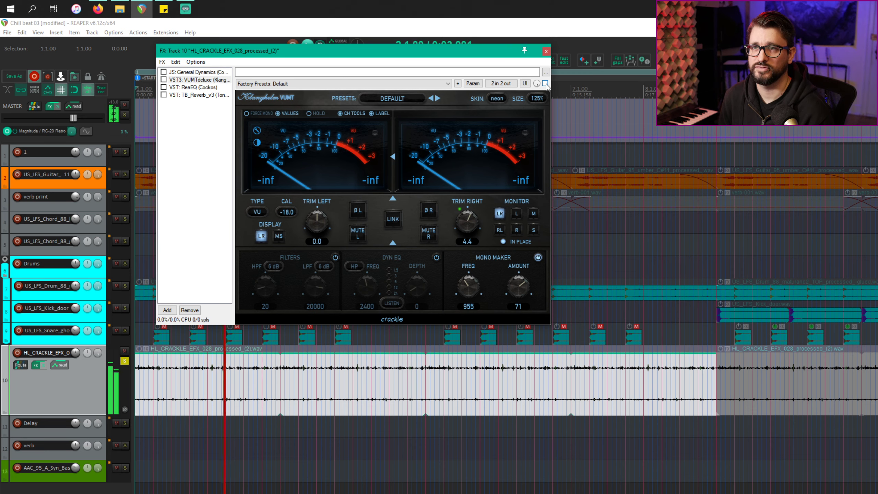
click(545, 83)
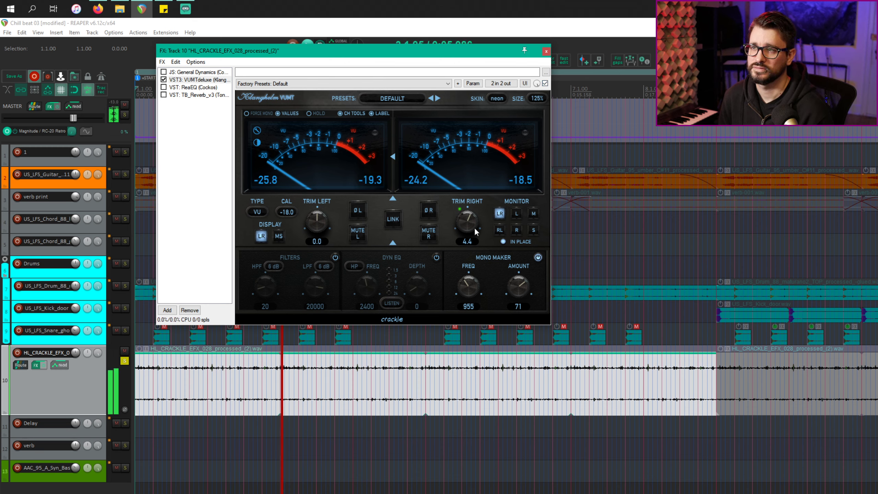
key(space)
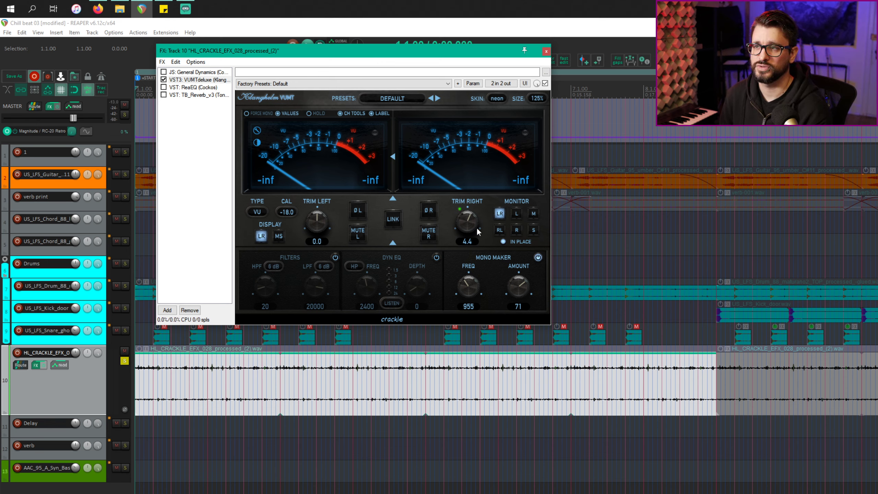
Step: Switch the VUMTdeluxe display to MS and set the side trim to -5.6 during playback
click(278, 236)
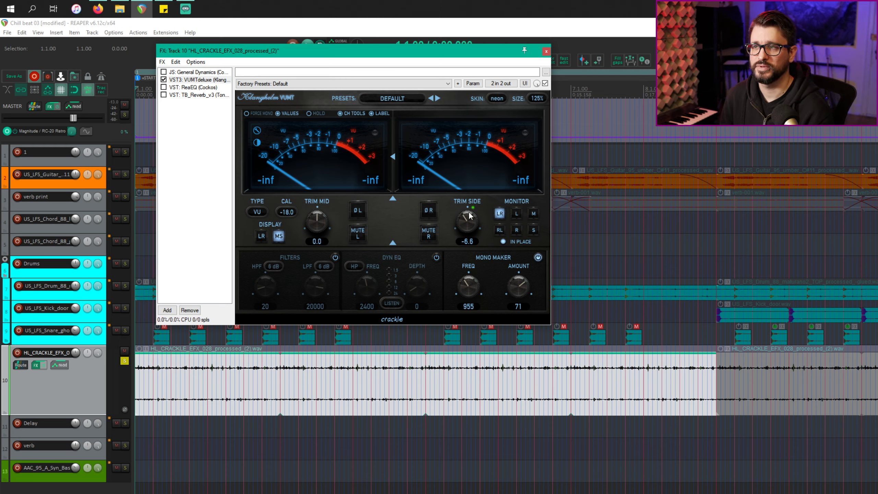
key(space)
mouse_move(466, 219)
mouse_down()
mouse_move(467, 181)
mouse_move(455, 227)
mouse_move(459, 215)
mouse_up()
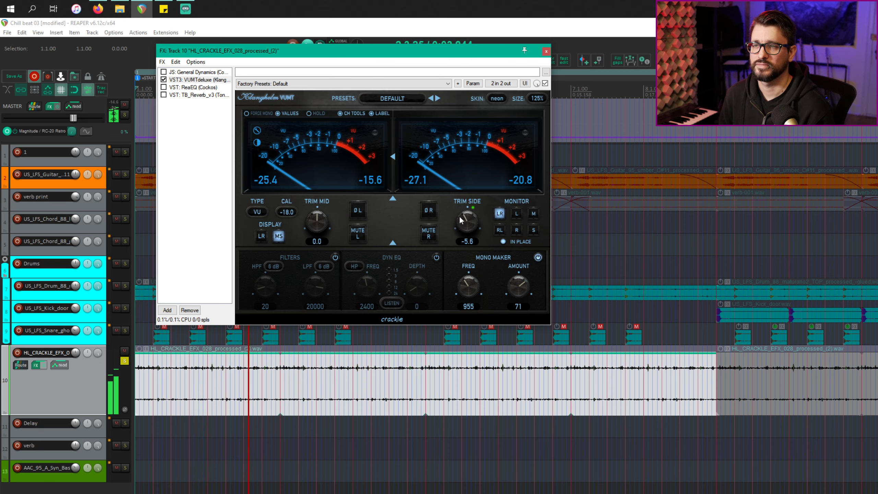
key(space)
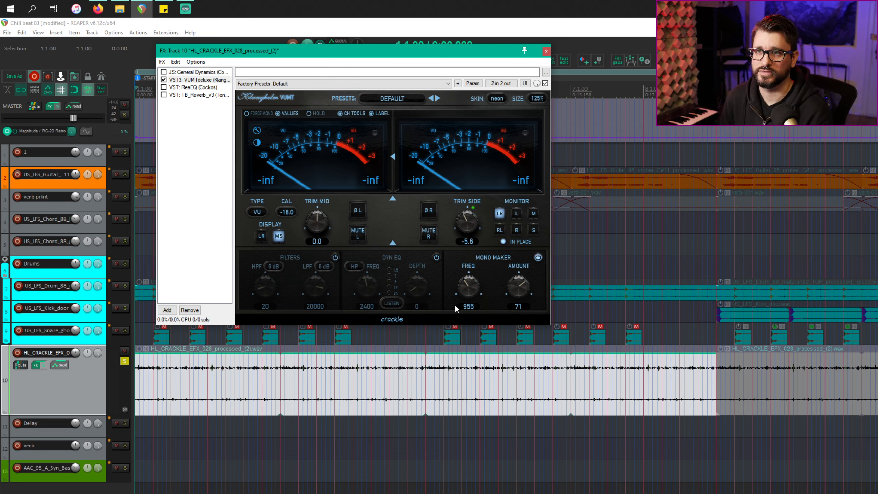
Step: Enable ReaEQ on the crackle track and compare the playback with the EQ on and off
click(165, 88)
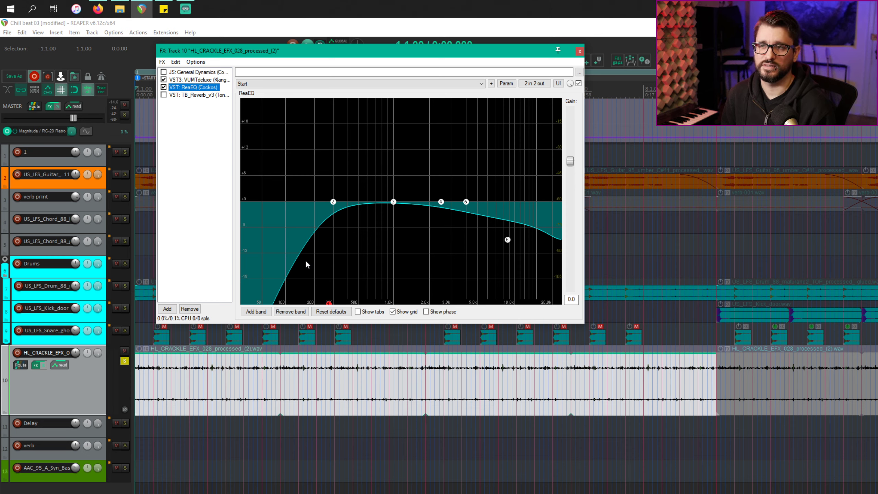
key(space)
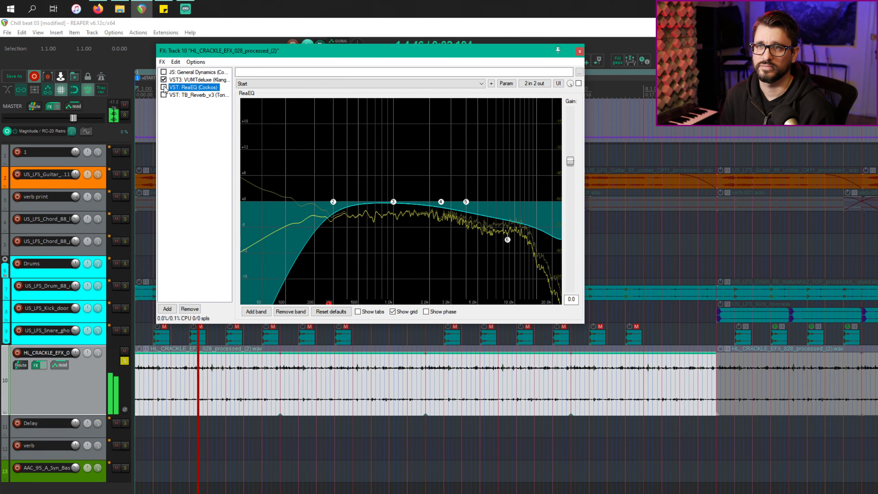
click(163, 87)
click(164, 87)
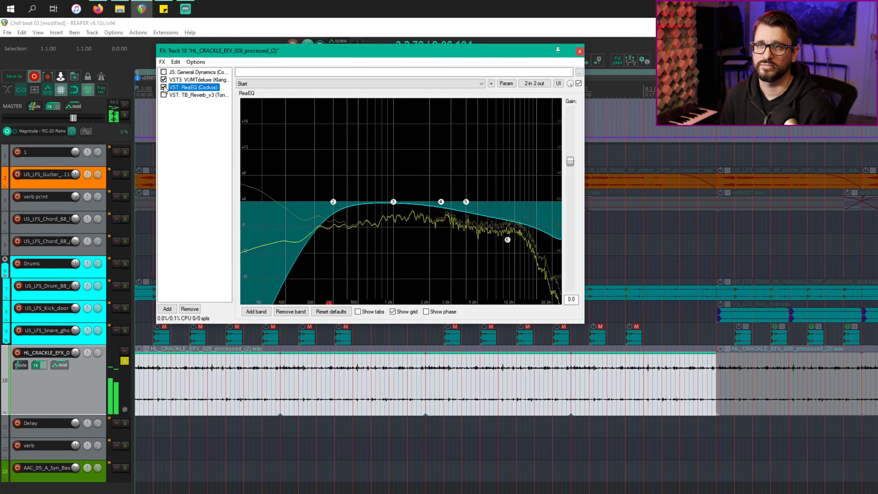
key(space)
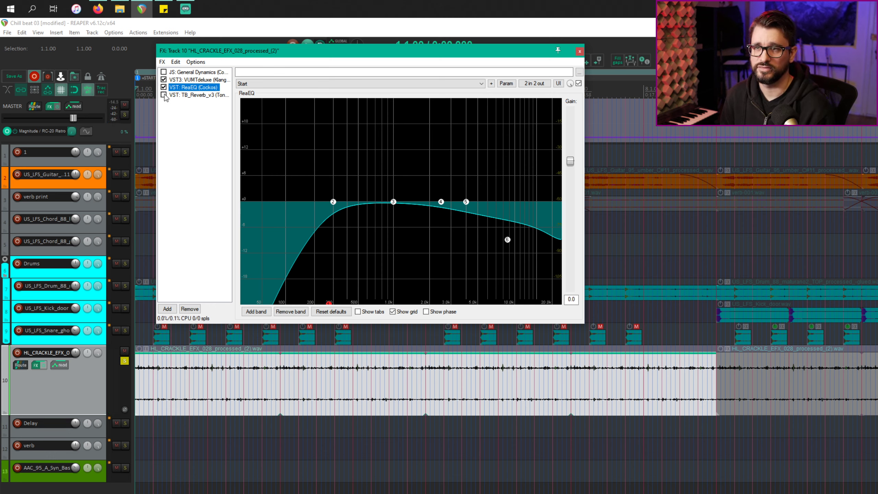
Step: Enable TB_Reverb_v3, set its wet output to 100%, and play the soloed crackle through it
click(164, 95)
click(186, 95)
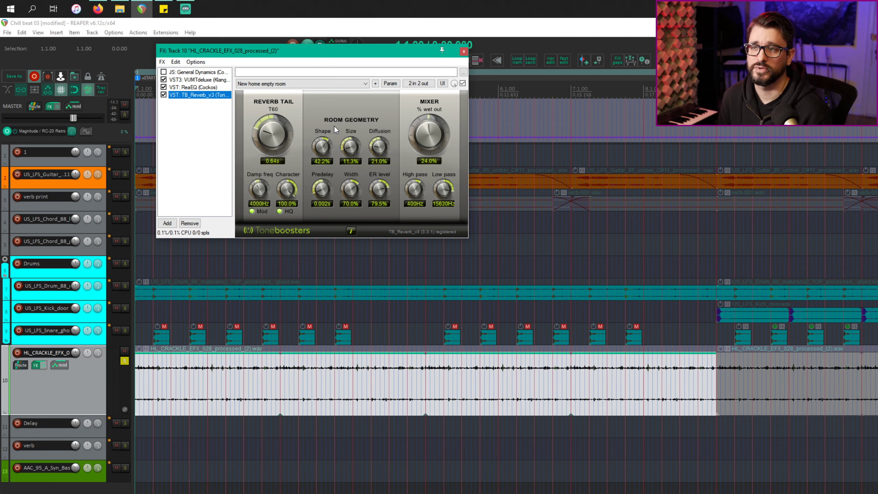
drag(428, 138, 423, 3)
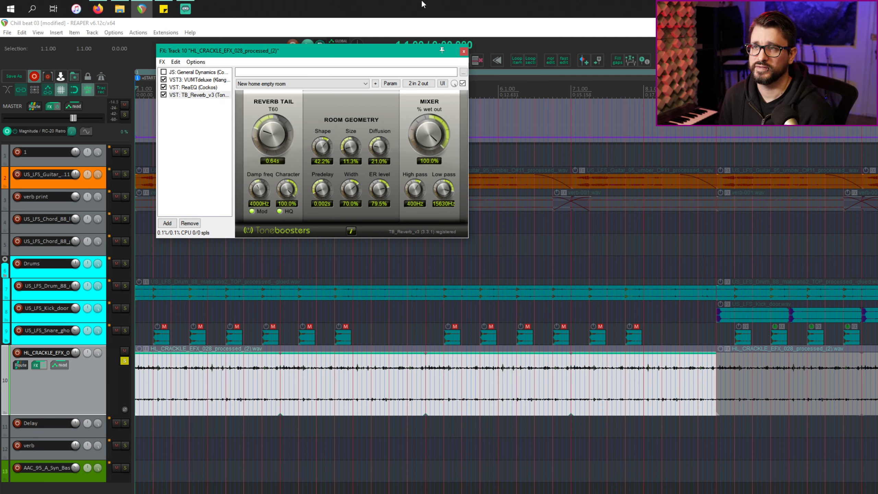
key(space)
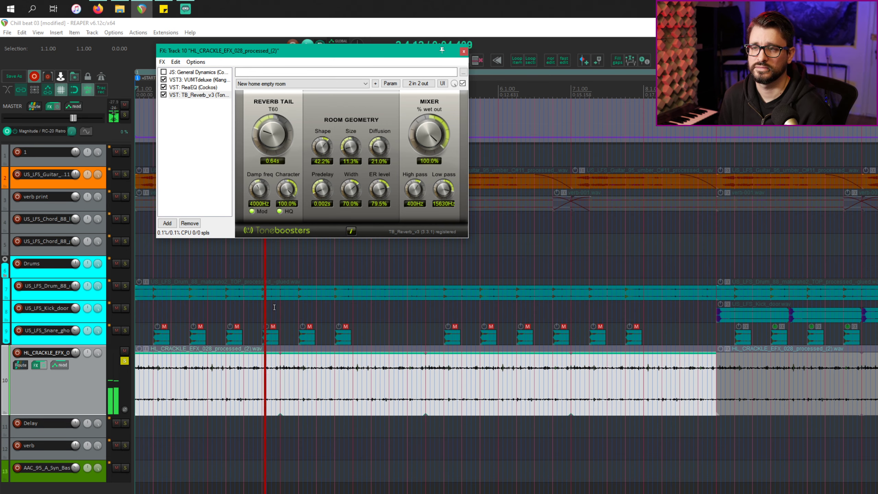
key(space)
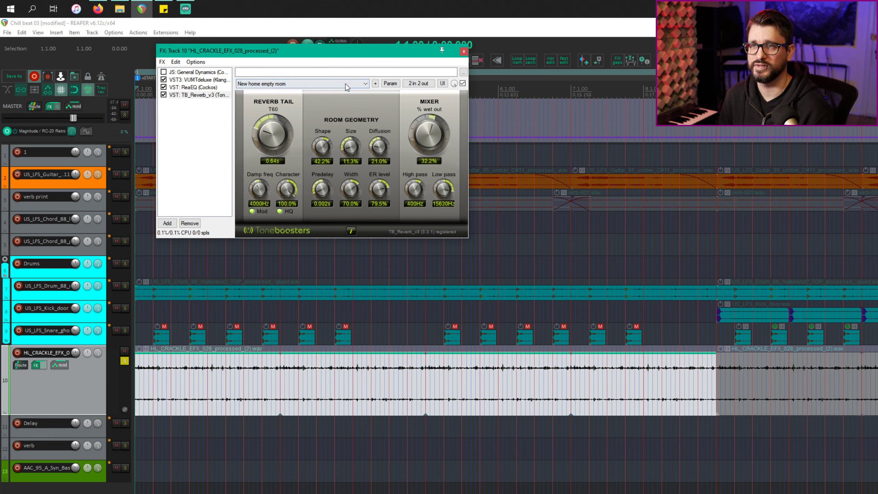
Step: Set the TB_Reverb_v3 wet output to 24.8%
drag(429, 135, 434, 150)
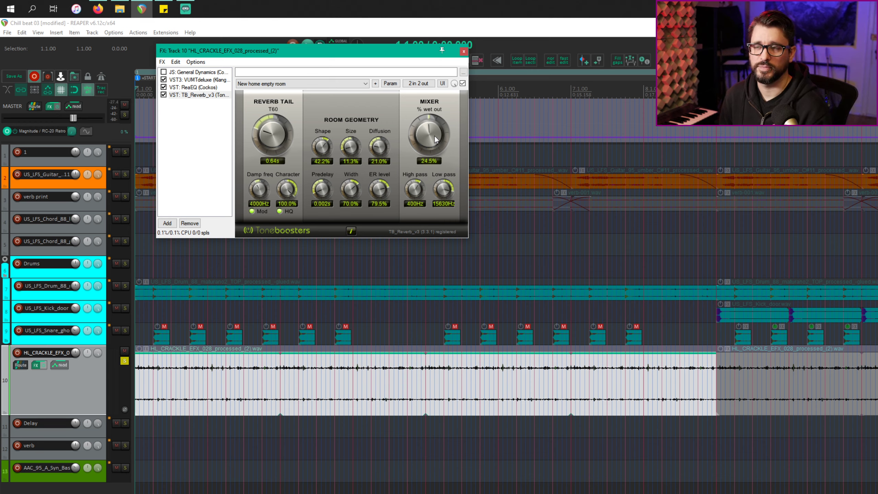
drag(436, 139, 443, 119)
drag(447, 42, 453, 158)
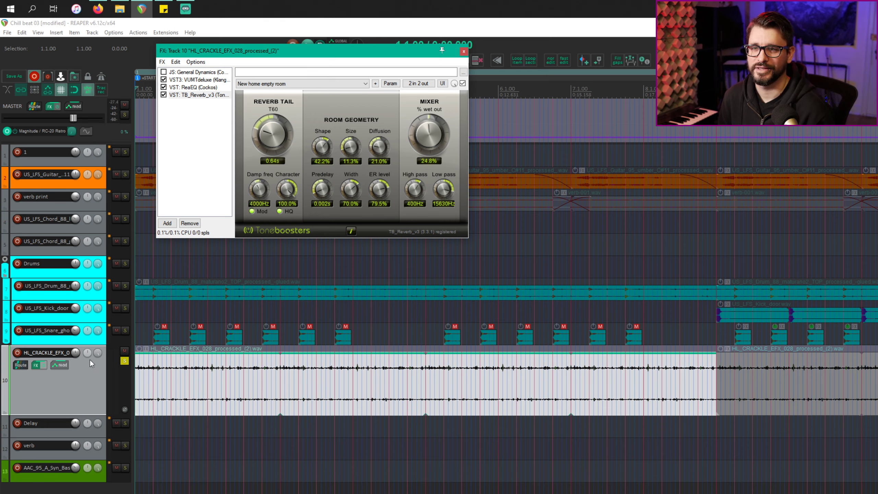
Step: Play the soloed crackle track and compare it with its whole effects chain bypassed and enabled
click(43, 364)
key(space)
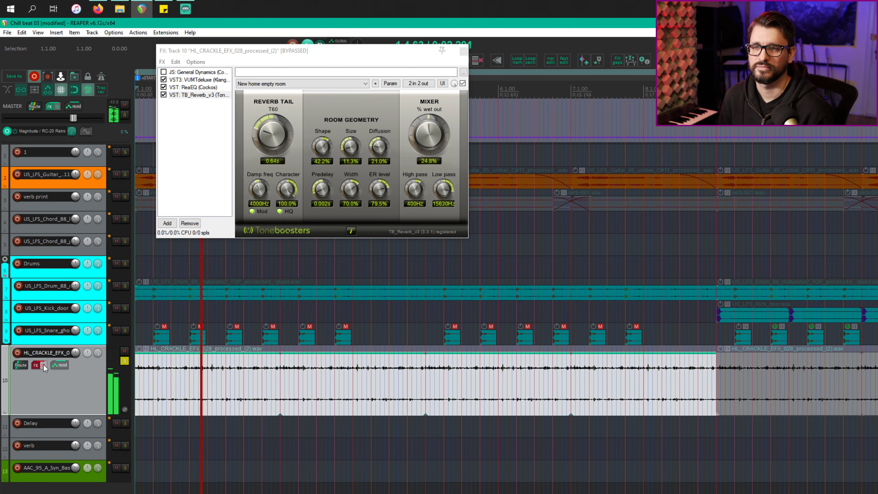
click(43, 364)
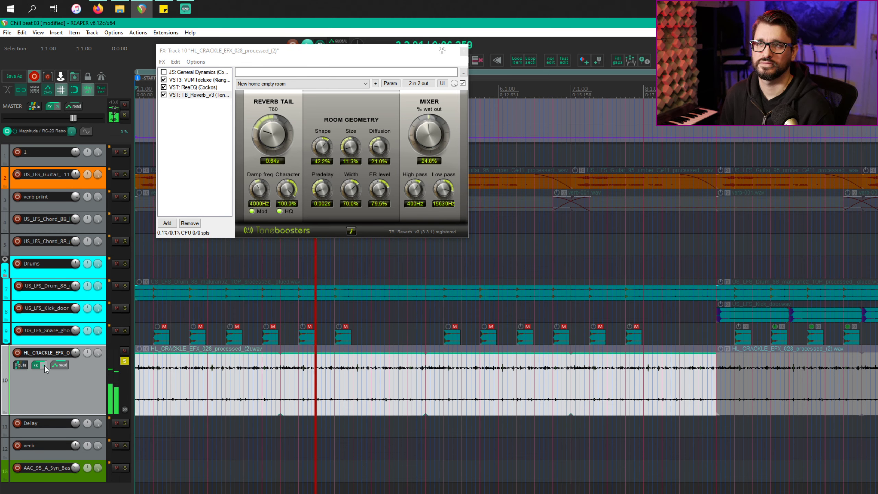
key(space)
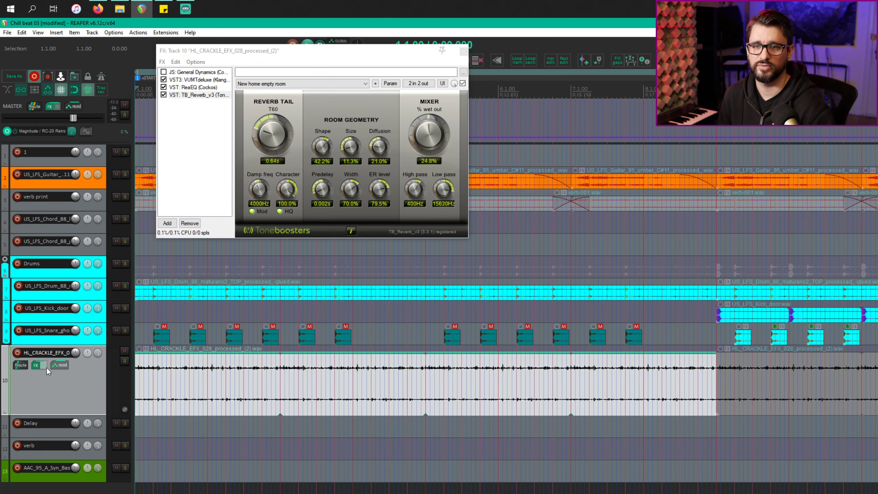
Step: Play the full mix and compare it with the crackle track's effects chain bypassed and enabled
click(44, 365)
key(space)
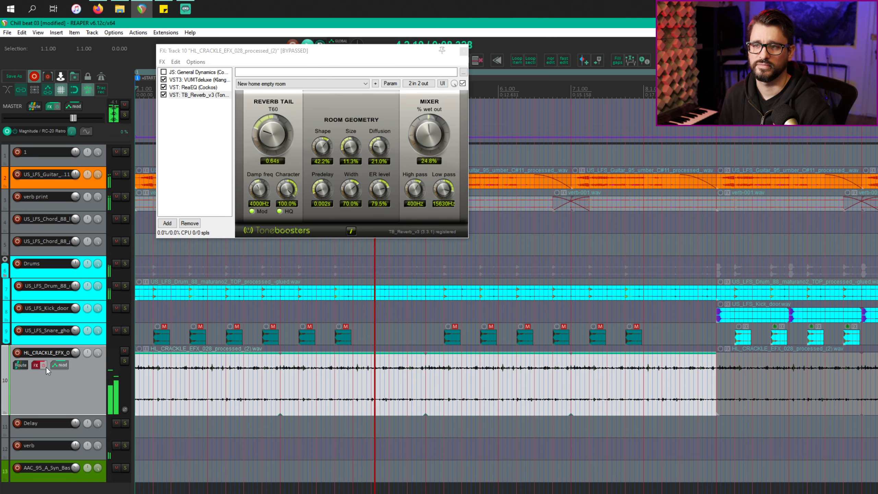
click(46, 367)
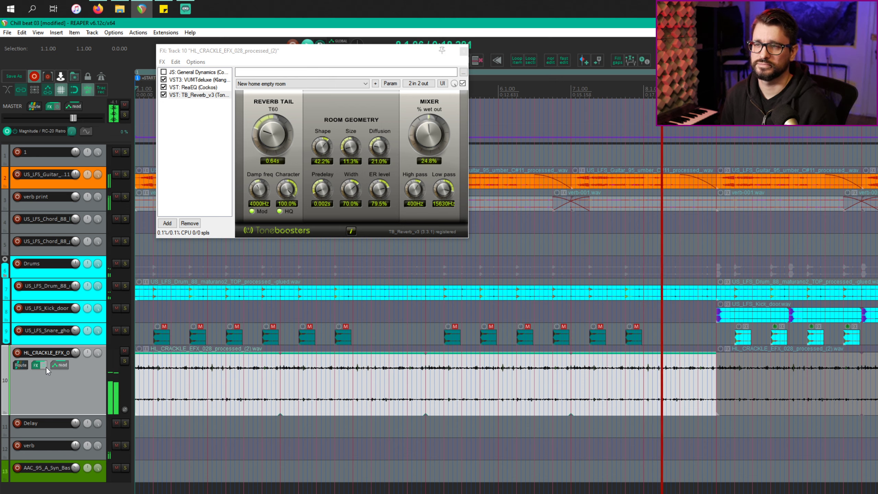
key(space)
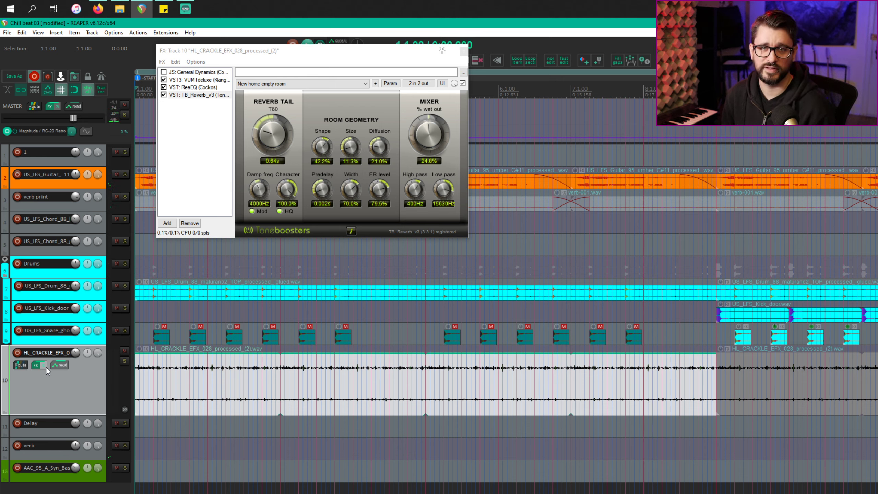